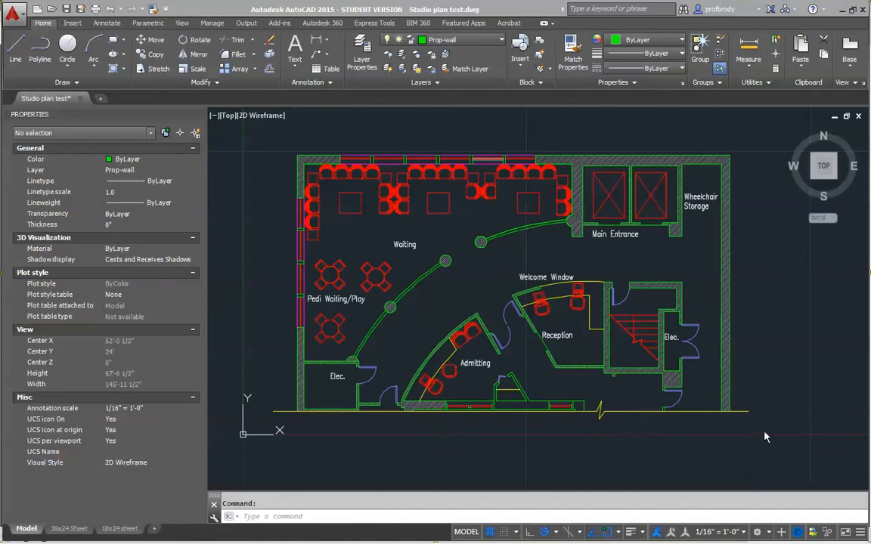
Select the entire floor plan, including walls, furnishings and room labels, and copy it to the clipboard.
{"action": "mouse_move", "coordinate": [263, 155]}
{"action": "left_mouse_down"}
{"action": "mouse_move", "coordinate": [647, 511]}
{"action": "mouse_move", "coordinate": [362, 223]}
{"action": "left_mouse_up"}
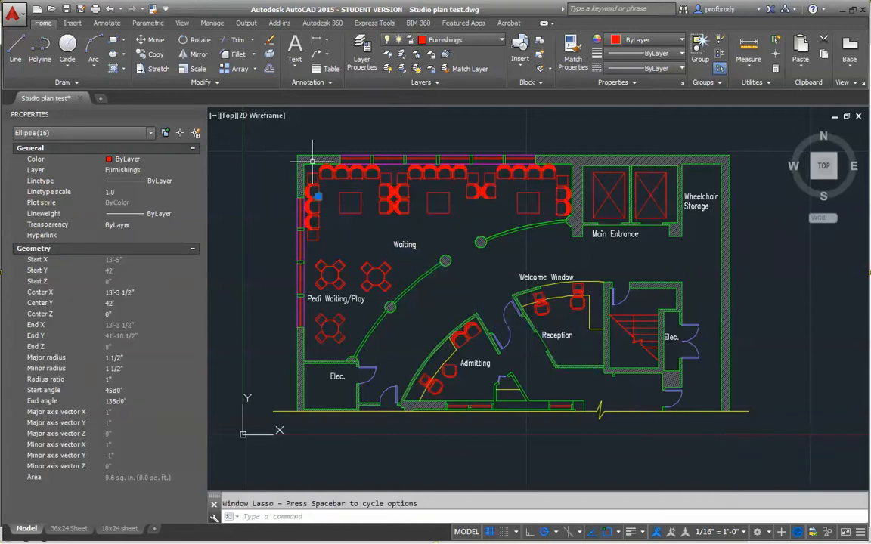
{"action": "left_click", "coordinate": [255, 134]}
{"action": "left_click", "coordinate": [784, 426]}
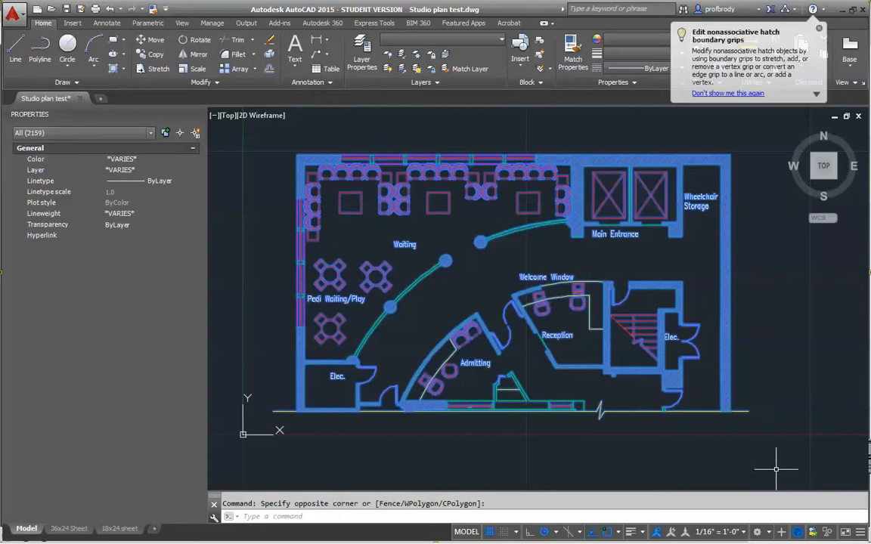
{"action": "key", "text": "ctrl+c"}
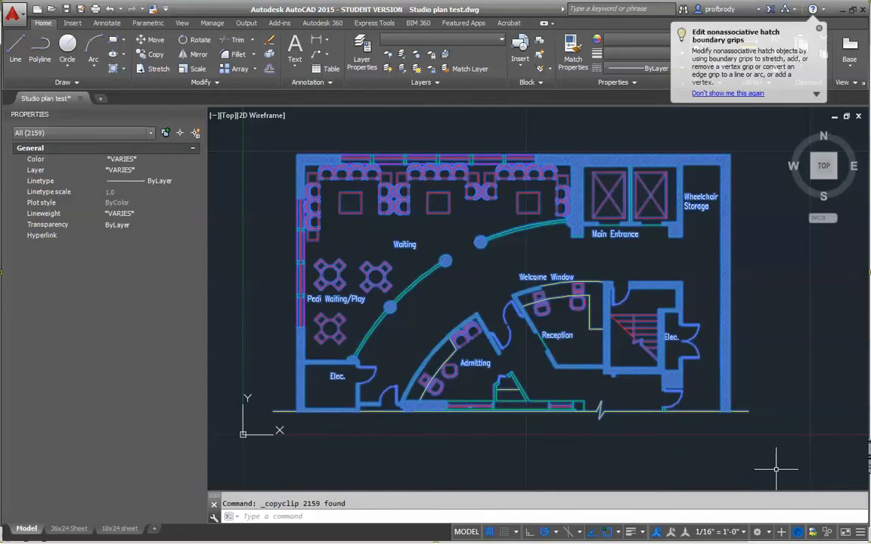
Create a new drawing from the template Endicott Template 2015.dwt.
{"action": "left_click", "coordinate": [15, 16]}
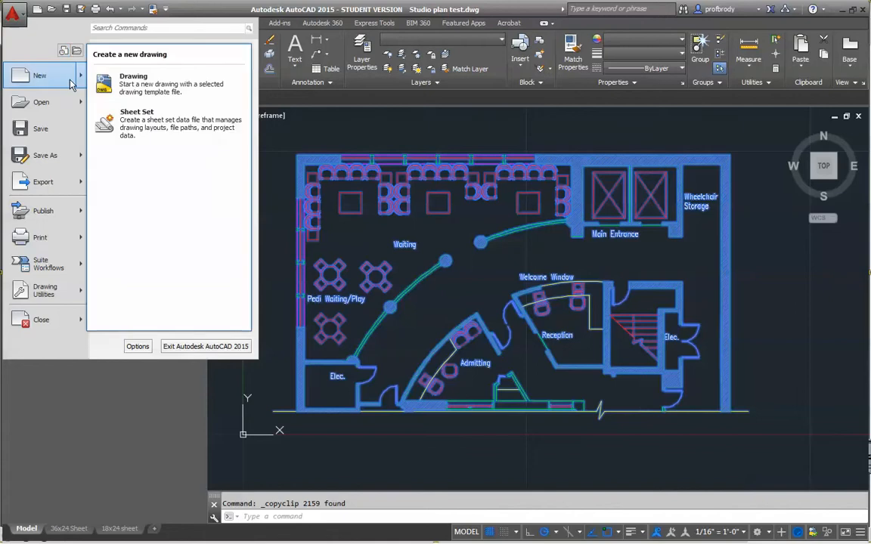
{"action": "key", "text": "Escape"}
{"action": "key", "text": "ctrl+n"}
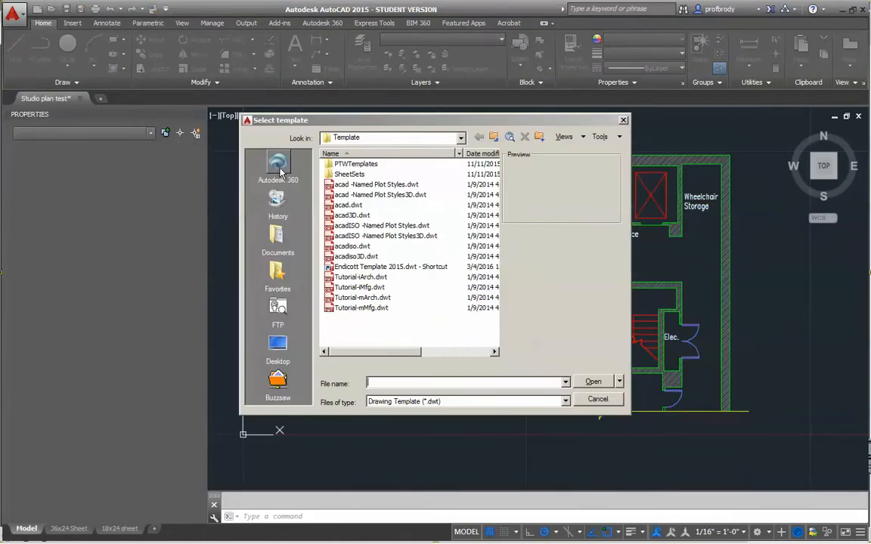
{"action": "left_click", "coordinate": [390, 267]}
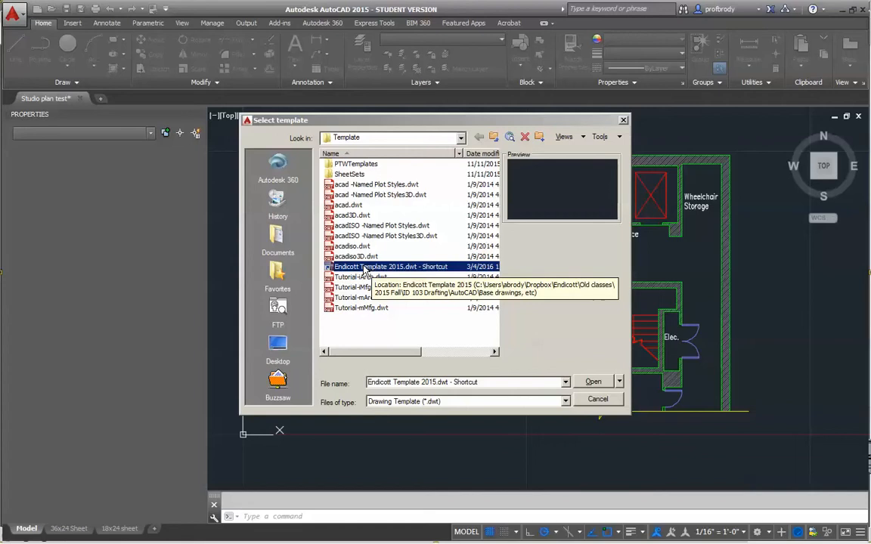
{"action": "double_click", "coordinate": [365, 269]}
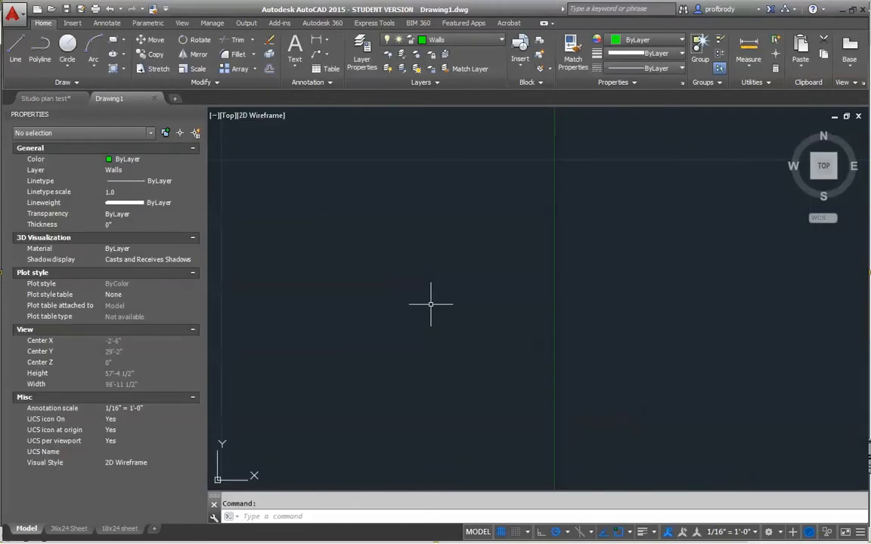
Paste the copied floor plan into the new drawing and finish with the whole plan in view.
{"action": "key", "text": "ctrl+v"}
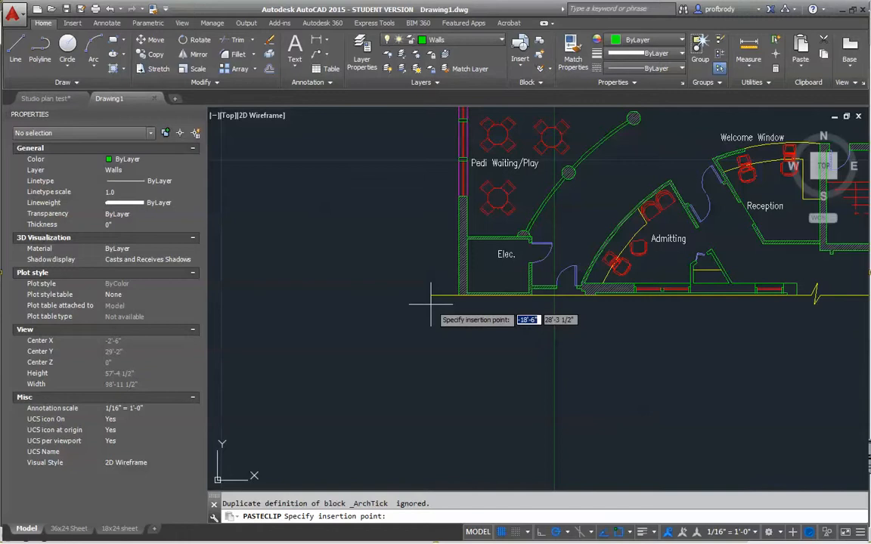
{"action": "left_click", "coordinate": [308, 415]}
{"action": "middle_click_drag", "start_coordinate": [486, 368], "coordinate": [434, 405]}
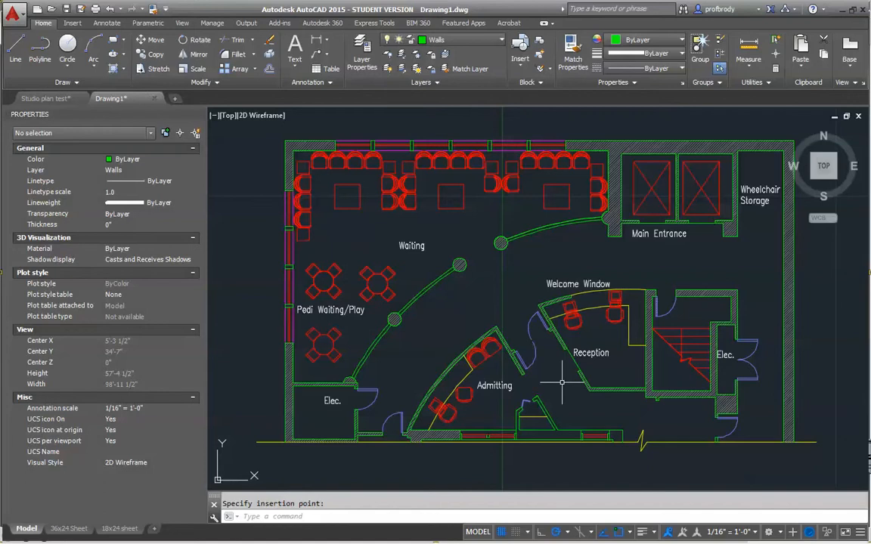
{"action": "key", "text": "Escape"}
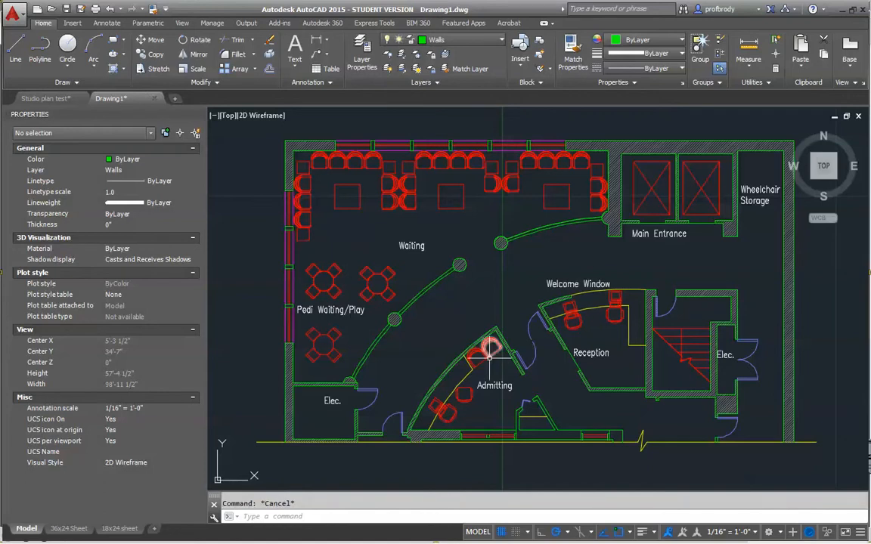
{"action": "mouse_move", "coordinate": [489, 357]}
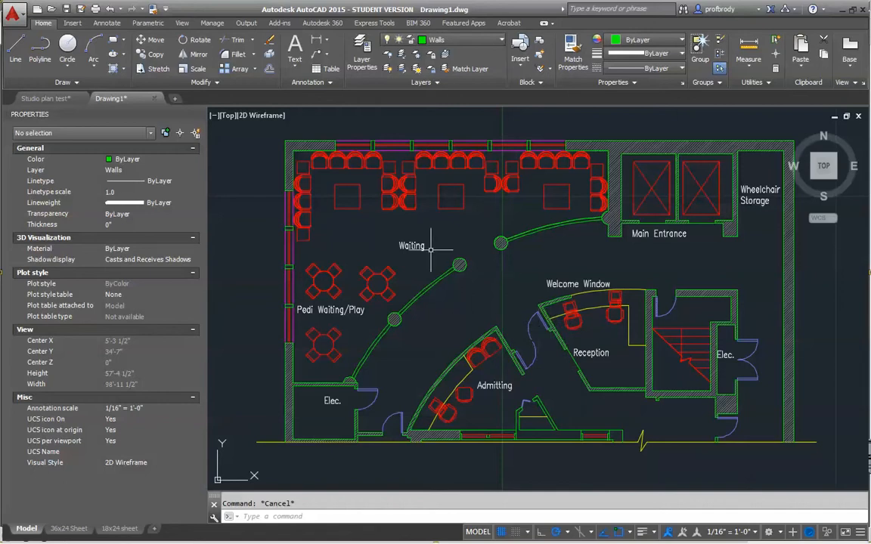
{"action": "left_click", "coordinate": [17, 14]}
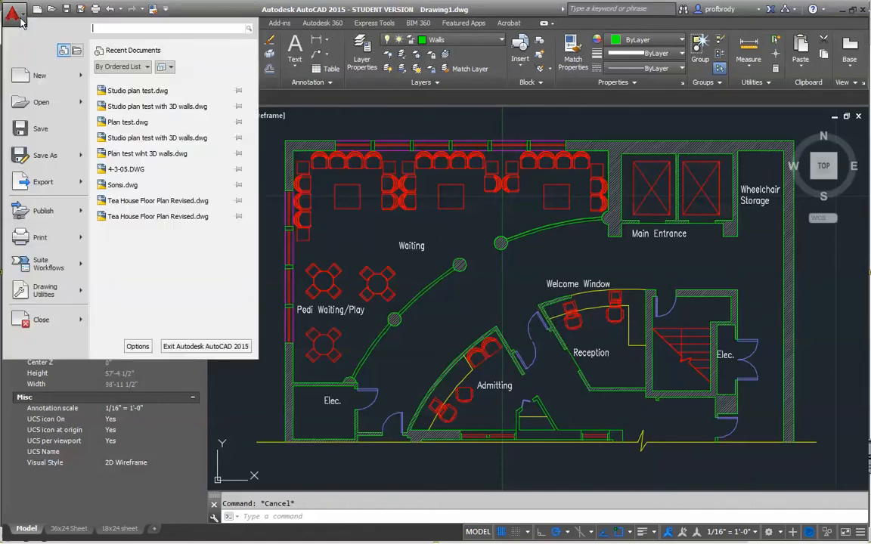
{"action": "mouse_move", "coordinate": [70, 160]}
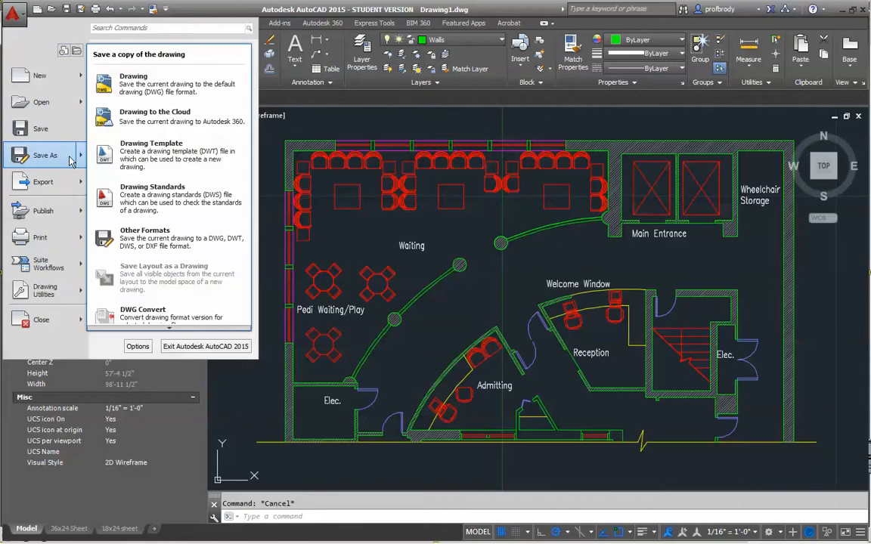
{"action": "left_click", "coordinate": [129, 85]}
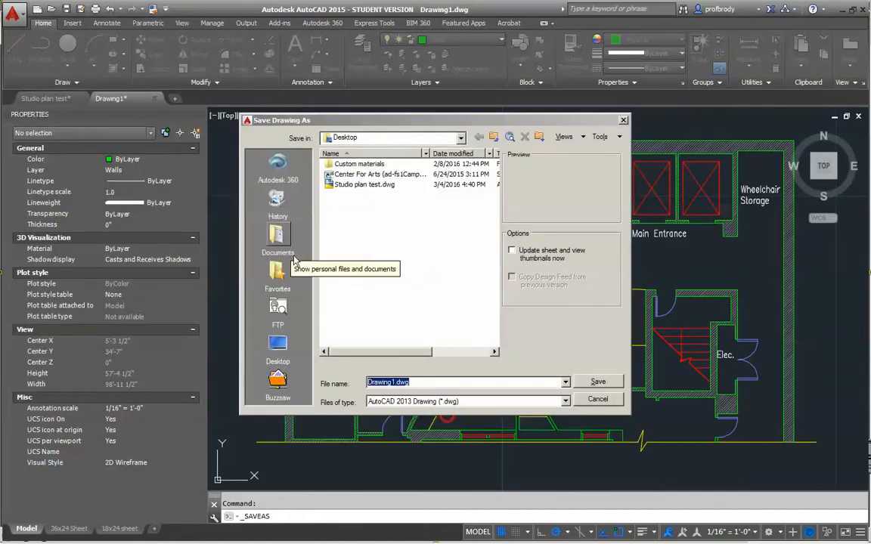
{"action": "left_click", "coordinate": [277, 348]}
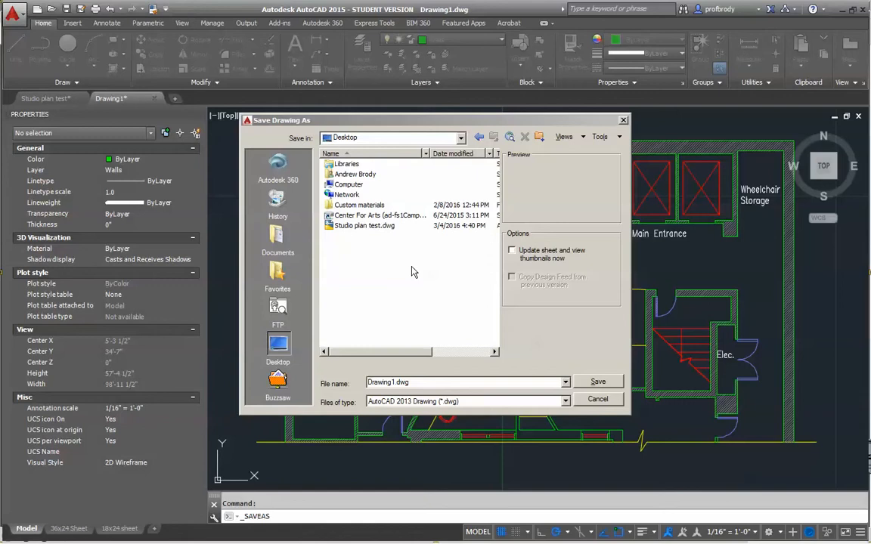
{"action": "left_click", "coordinate": [357, 225]}
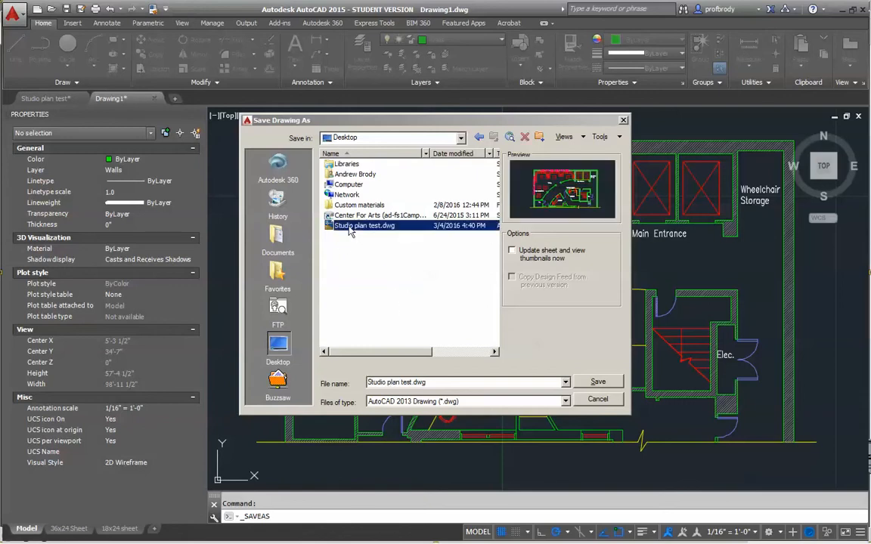
{"action": "left_click", "coordinate": [597, 399]}
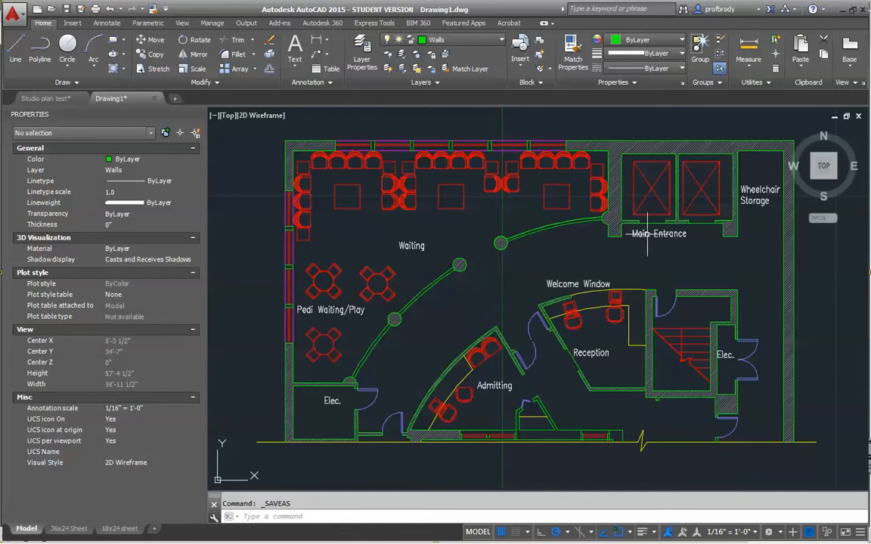
Orbit the floor plan out of the top view into an angled 3D view from the front corner.
{"action": "left_click", "coordinate": [815, 167]}
{"action": "mouse_move", "coordinate": [814, 167]}
{"action": "left_mouse_down"}
{"action": "mouse_move", "coordinate": [809, 137]}
{"action": "mouse_move", "coordinate": [814, 152]}
{"action": "left_mouse_up"}
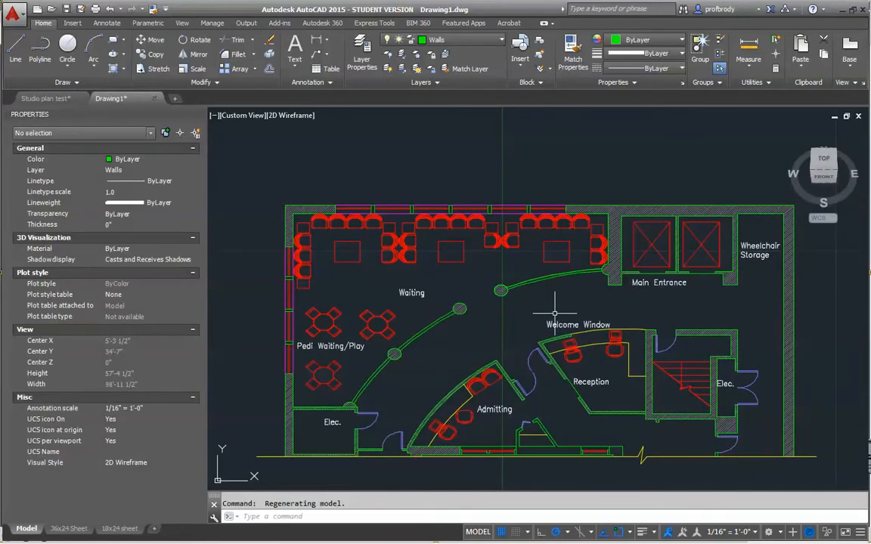
{"action": "middle_click_drag", "start_coordinate": [554, 313], "coordinate": [505, 280], "text": "shift"}
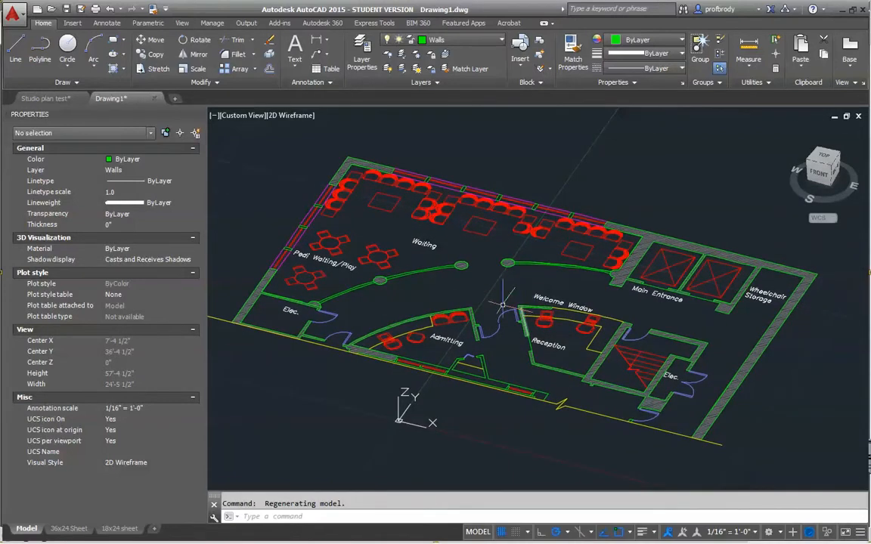
{"action": "mouse_move", "coordinate": [500, 301]}
{"action": "middle_mouse_down", "text": "shift"}
{"action": "mouse_move", "coordinate": [495, 308]}
{"action": "mouse_move", "coordinate": [490, 291]}
{"action": "middle_mouse_up", "text": "shift"}
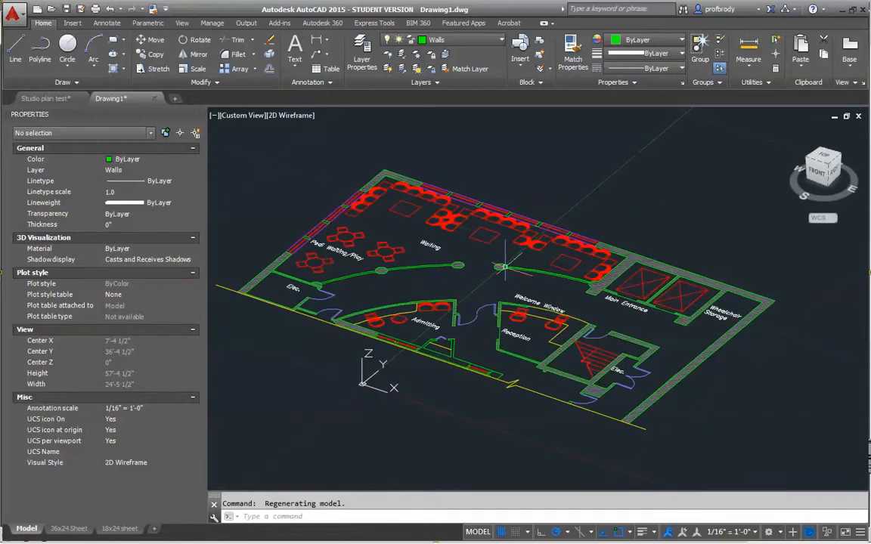
{"action": "scroll", "coordinate": [468, 269], "scroll_direction": "down", "scroll_amount": 4}
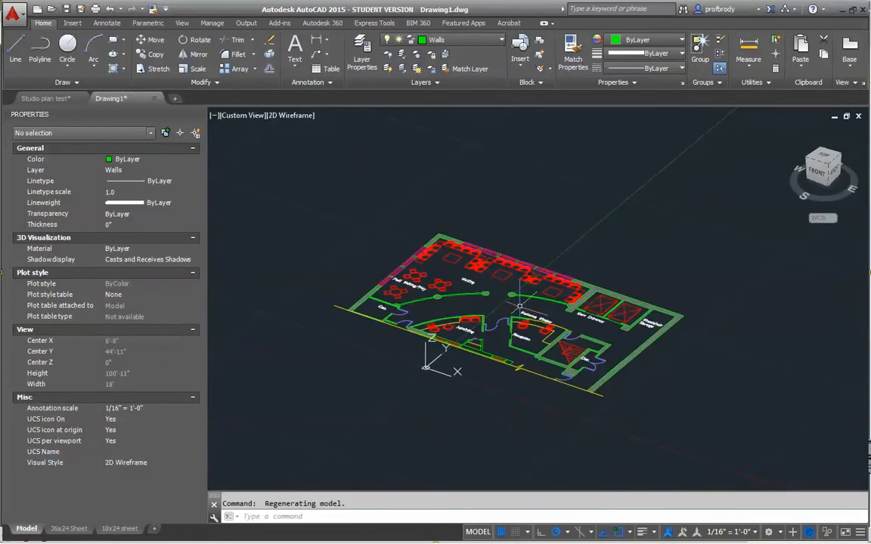
{"action": "scroll", "coordinate": [519, 306], "scroll_direction": "up", "scroll_amount": 2}
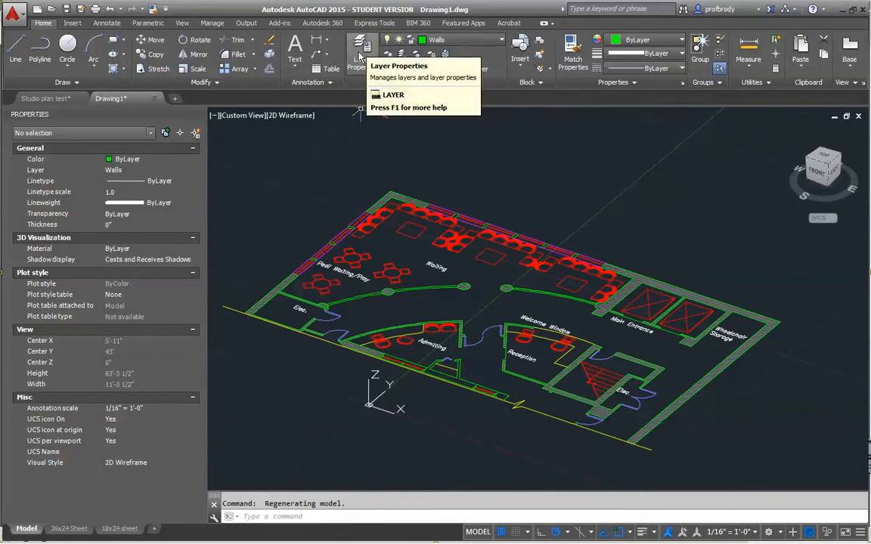
Make Prop-wall the current layer in the layer properties manager.
{"action": "left_click", "coordinate": [360, 53]}
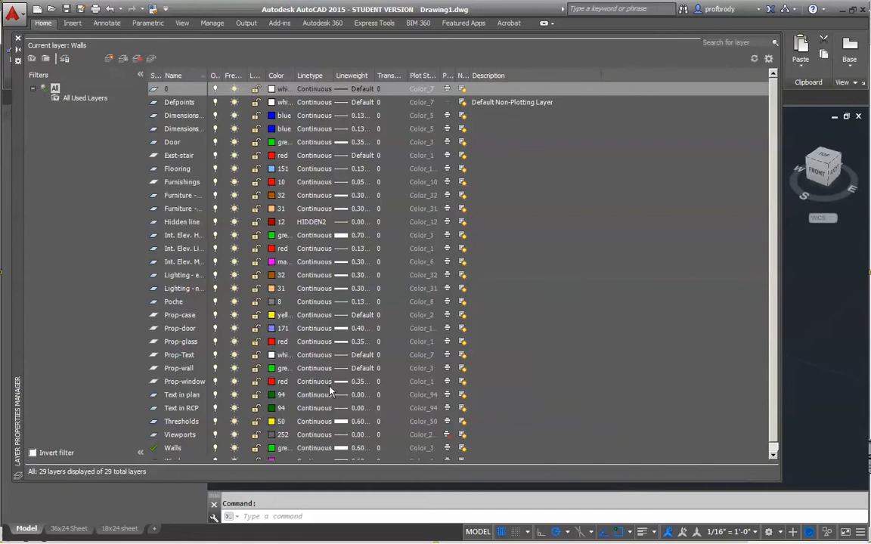
{"action": "key", "text": "ctrl+a"}
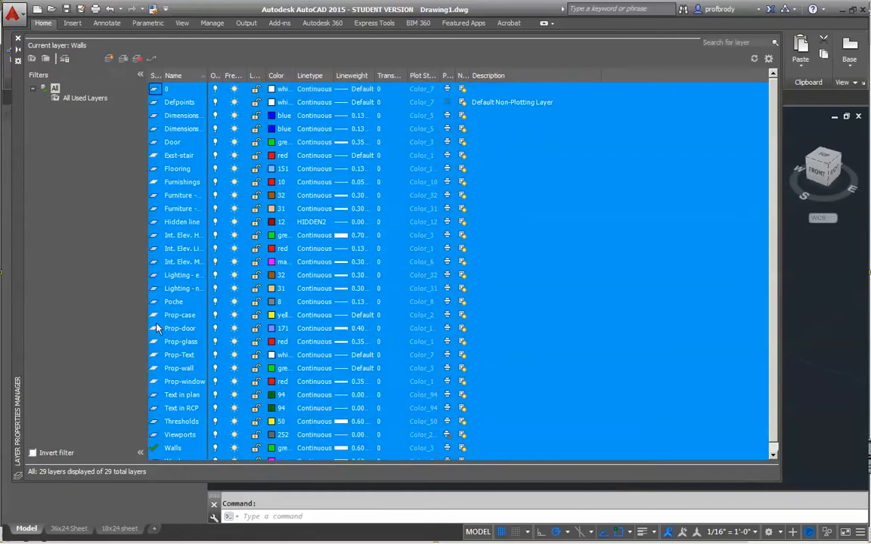
{"action": "double_click", "coordinate": [153, 368]}
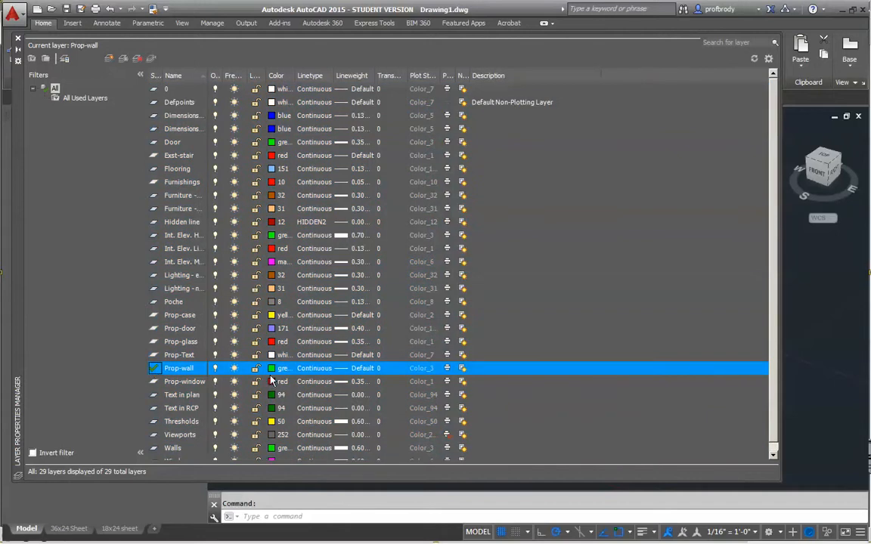
Turn off every layer except the current Prop-wall layer and close the layer properties manager.
{"action": "left_click", "coordinate": [169, 91]}
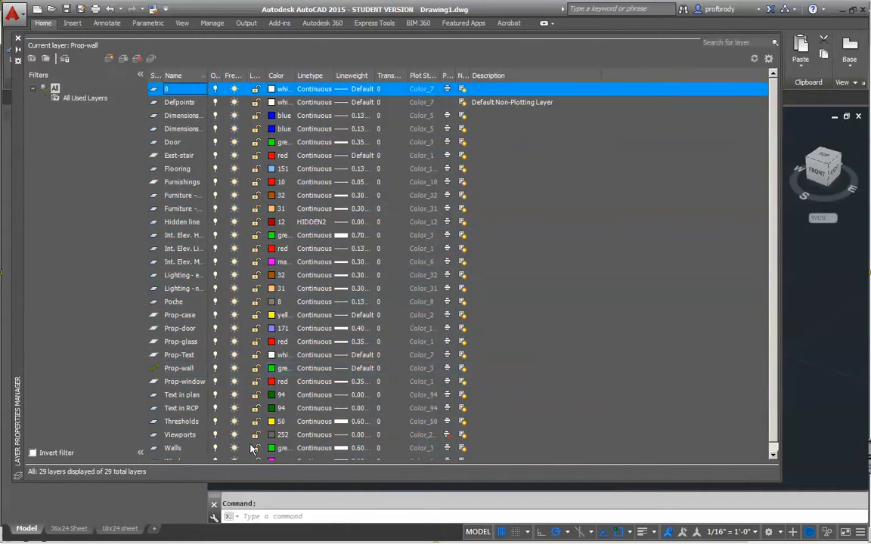
{"action": "scroll", "coordinate": [173, 423], "scroll_direction": "down", "scroll_amount": 1}
{"action": "left_click", "coordinate": [175, 449], "text": "shift"}
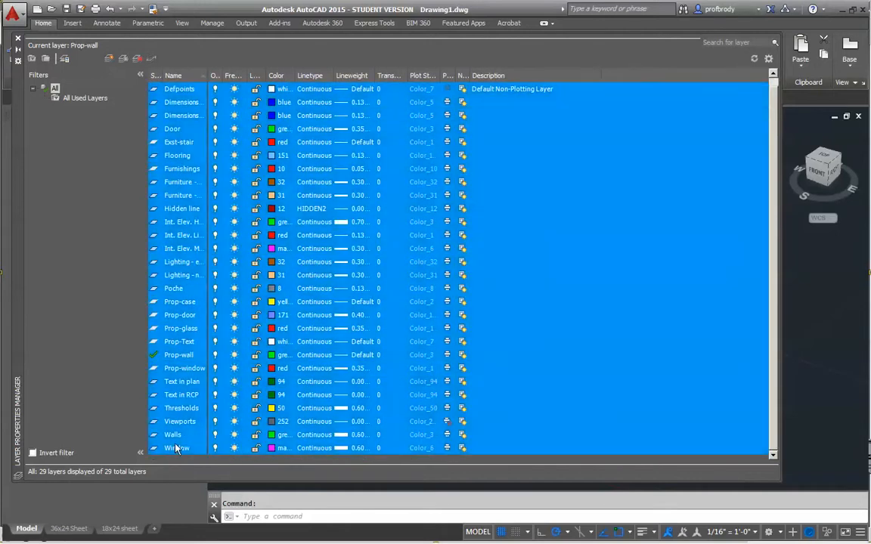
{"action": "left_click", "coordinate": [215, 448]}
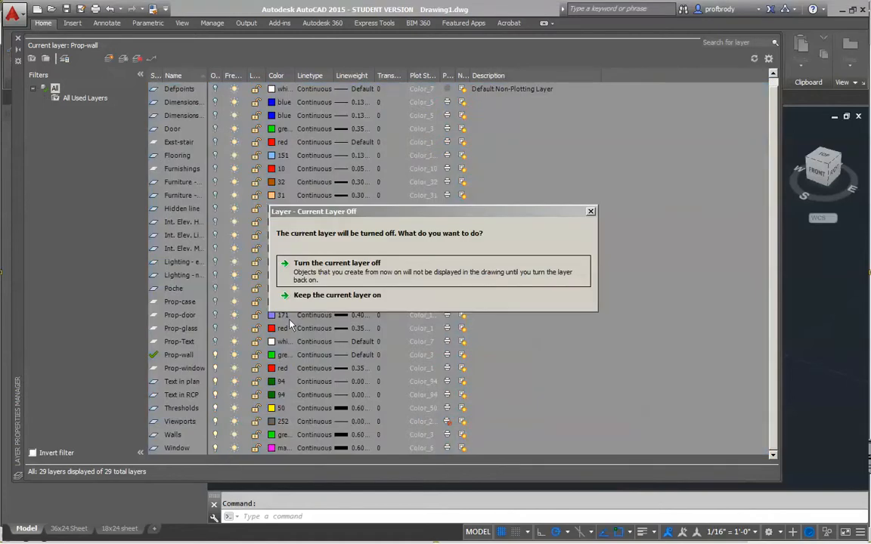
{"action": "left_click", "coordinate": [337, 297]}
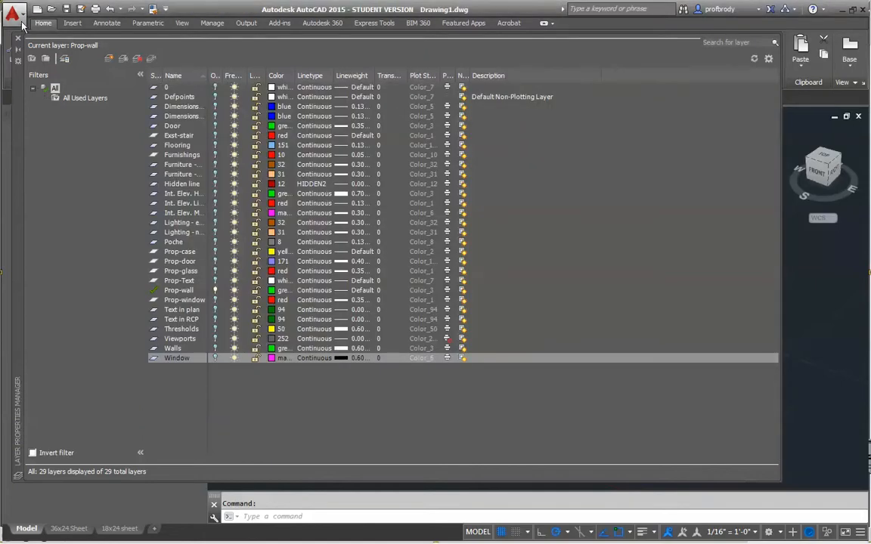
{"action": "left_click", "coordinate": [19, 39]}
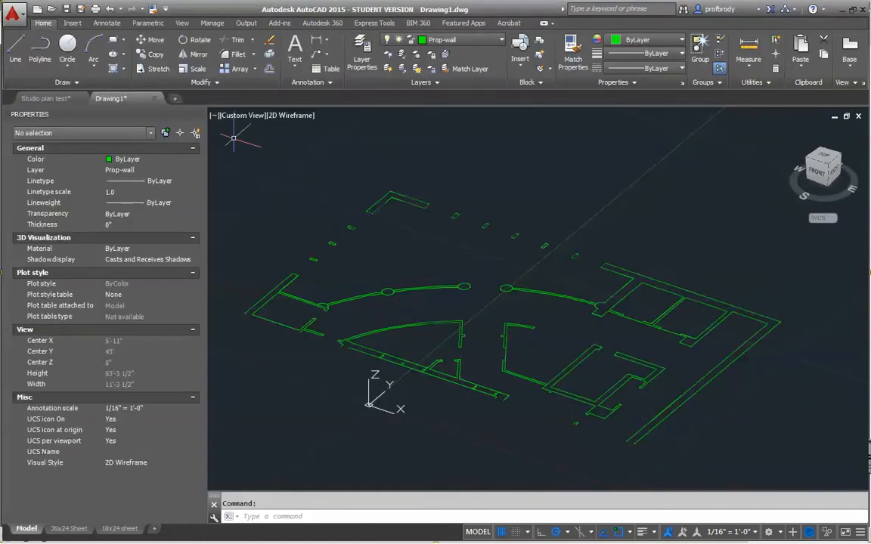
Select all the wall linework and set its thickness to 10' to raise the walls in 3D.
{"action": "left_click", "coordinate": [229, 135]}
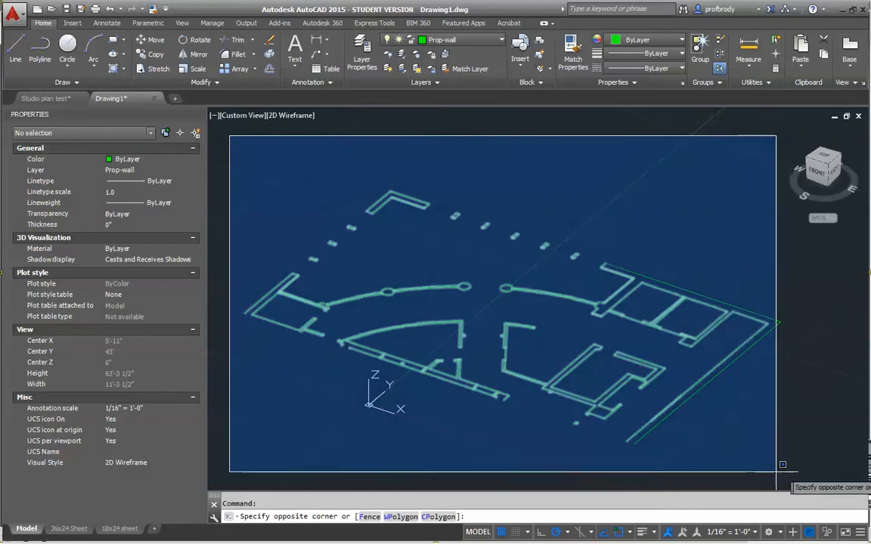
{"action": "left_click", "coordinate": [801, 464]}
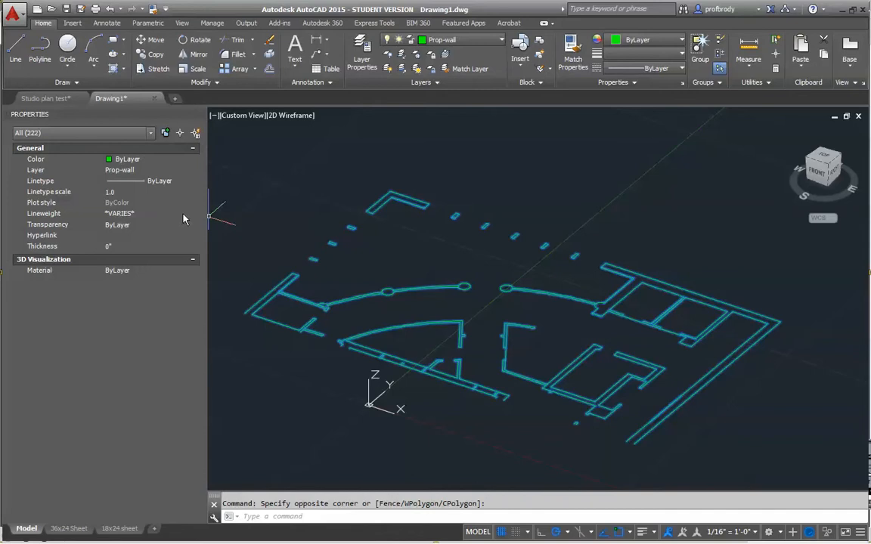
{"action": "left_click", "coordinate": [123, 247]}
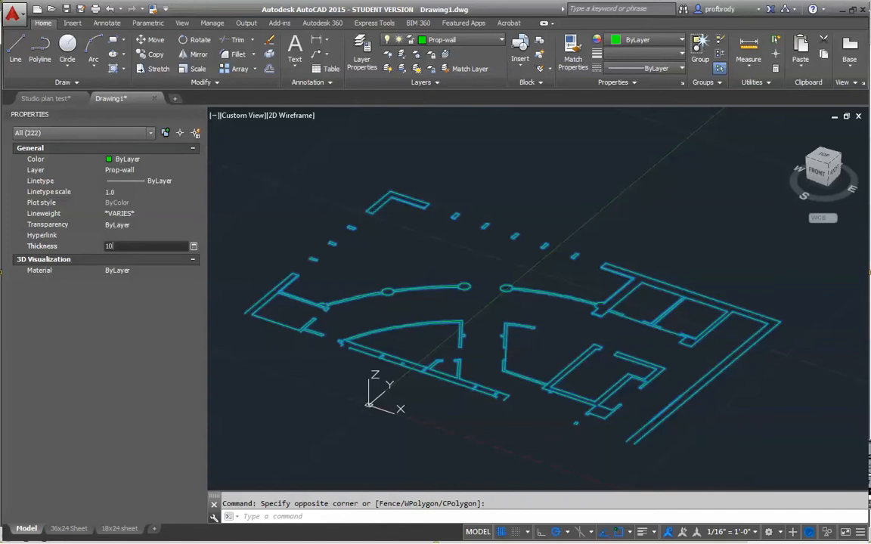
{"action": "key", "text": "Return"}
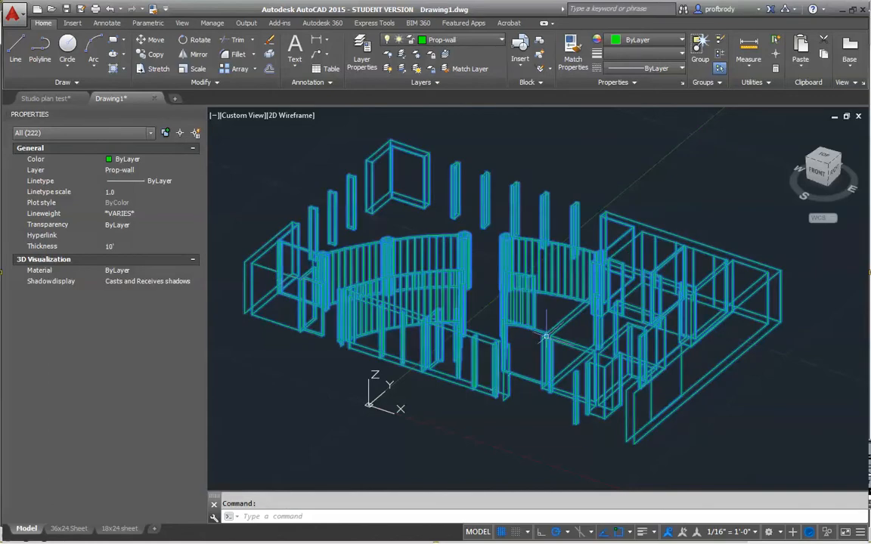
{"action": "scroll", "coordinate": [521, 335], "scroll_direction": "up", "scroll_amount": 5}
{"action": "scroll", "coordinate": [521, 336], "scroll_direction": "down", "scroll_amount": 5}
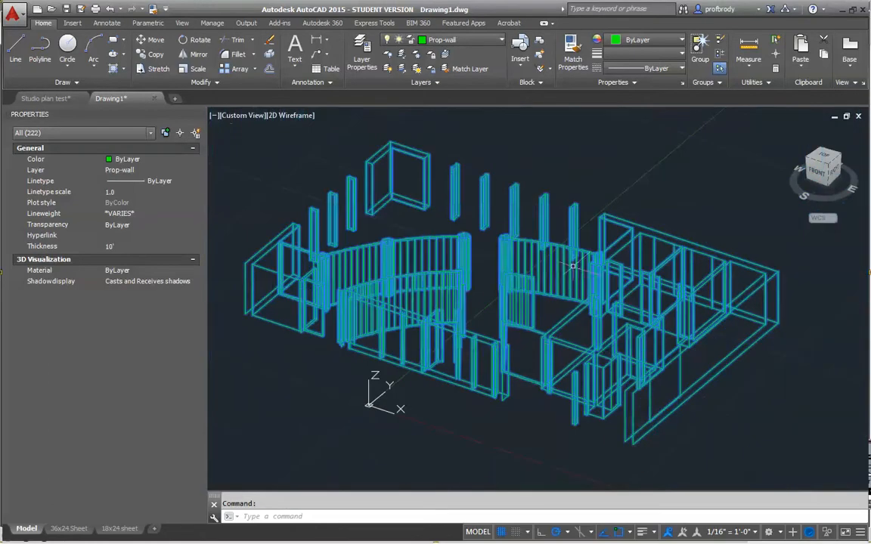
Clear the wall selection, orbit slightly, and set the viewport's visual style to Hidden to check the raised walls.
{"action": "key", "text": "Escape"}
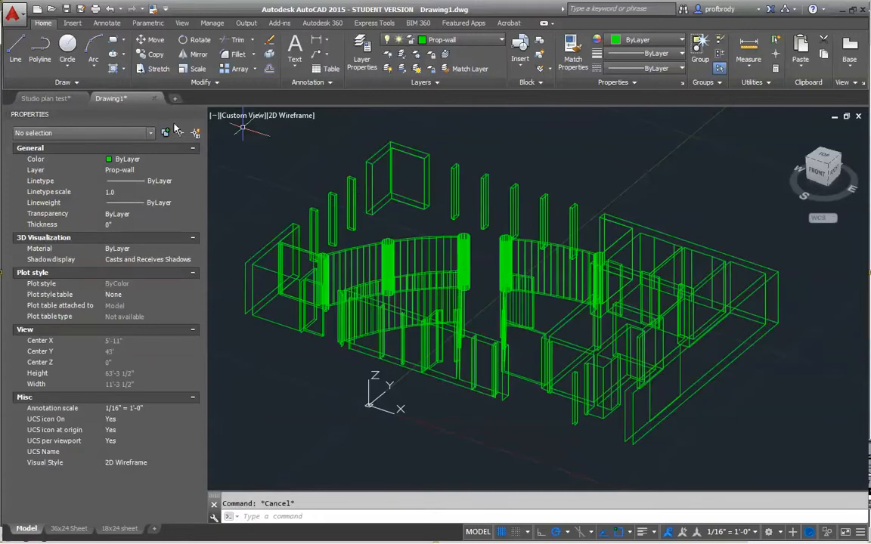
{"action": "middle_click_drag", "start_coordinate": [402, 278], "coordinate": [423, 269]}
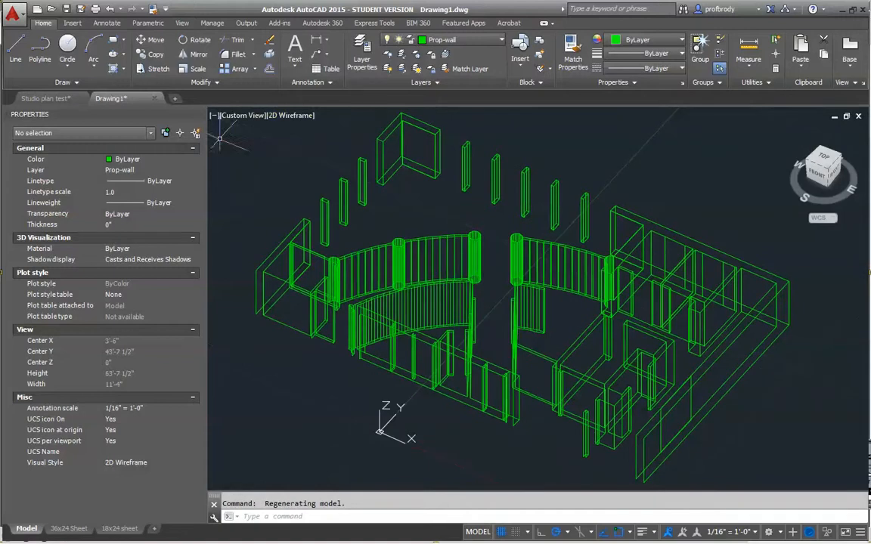
{"action": "left_click", "coordinate": [289, 117]}
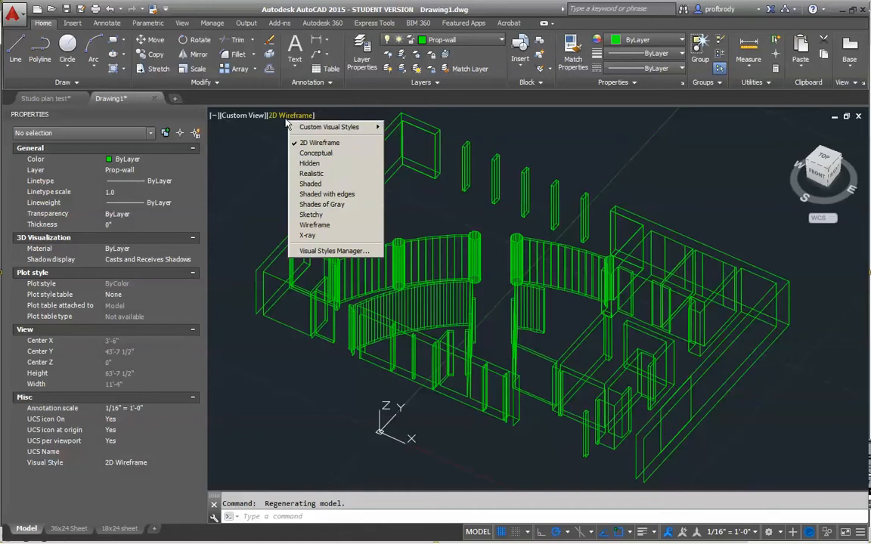
{"action": "left_click", "coordinate": [310, 163]}
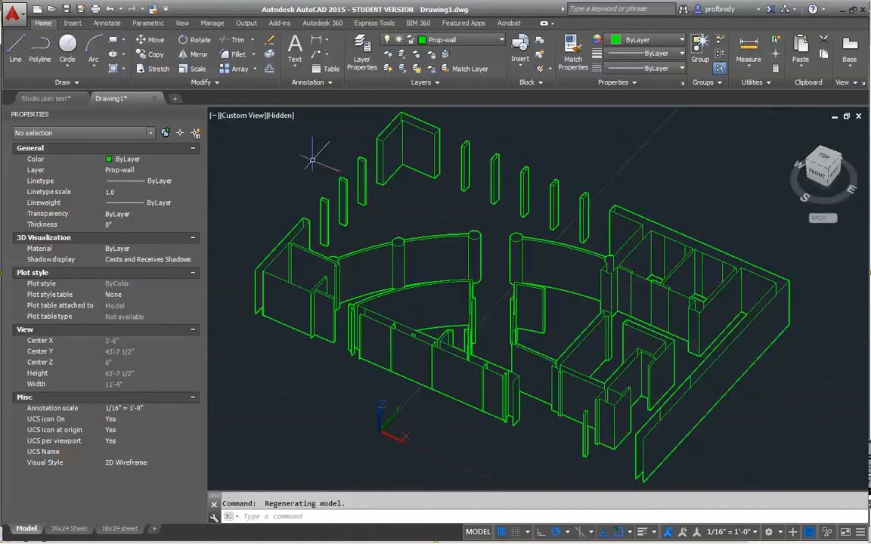
{"action": "scroll", "coordinate": [399, 296], "scroll_direction": "down", "scroll_amount": 3}
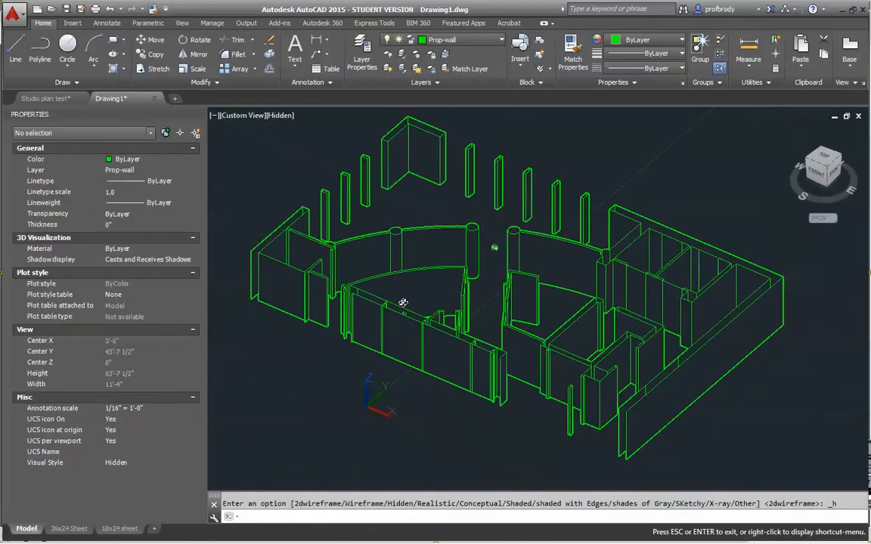
{"action": "scroll", "coordinate": [446, 319], "scroll_direction": "up", "scroll_amount": 3}
{"action": "middle_click_drag", "start_coordinate": [446, 319], "coordinate": [509, 363]}
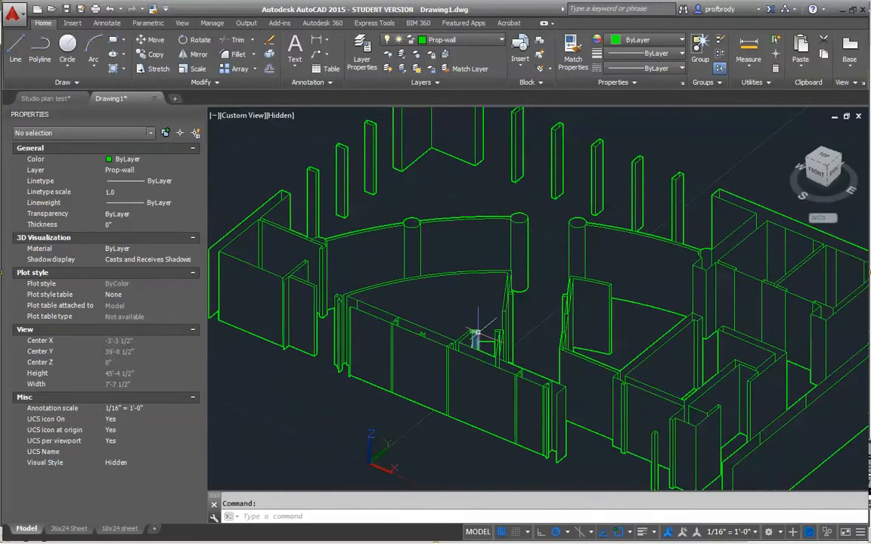
{"action": "scroll", "coordinate": [476, 333], "scroll_direction": "down", "scroll_amount": 2}
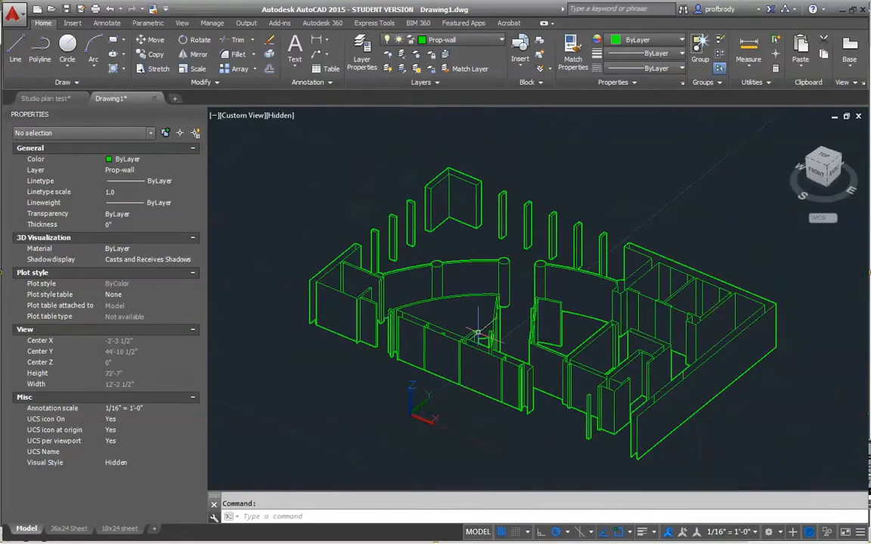
Turn all layers back on in the layer properties manager, close it, and tilt the view to show the full plan.
{"action": "left_click", "coordinate": [356, 52]}
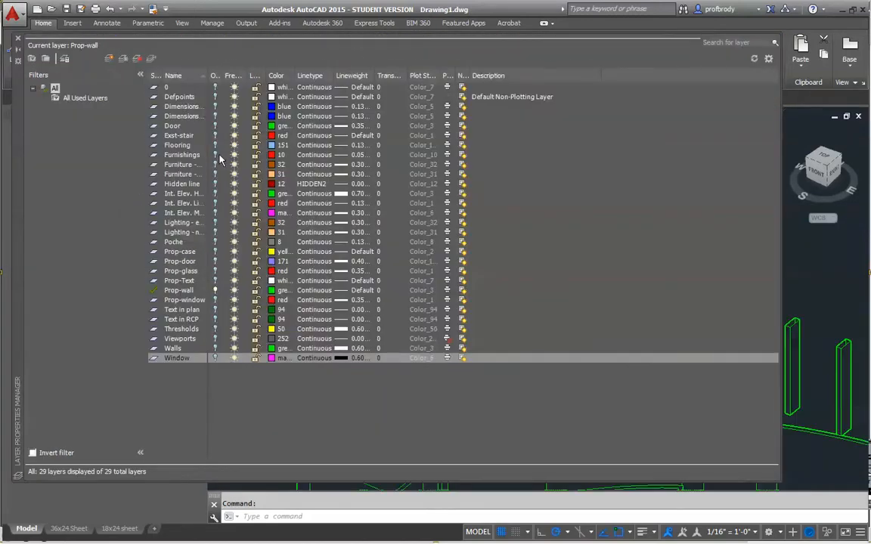
{"action": "key", "text": "ctrl+a"}
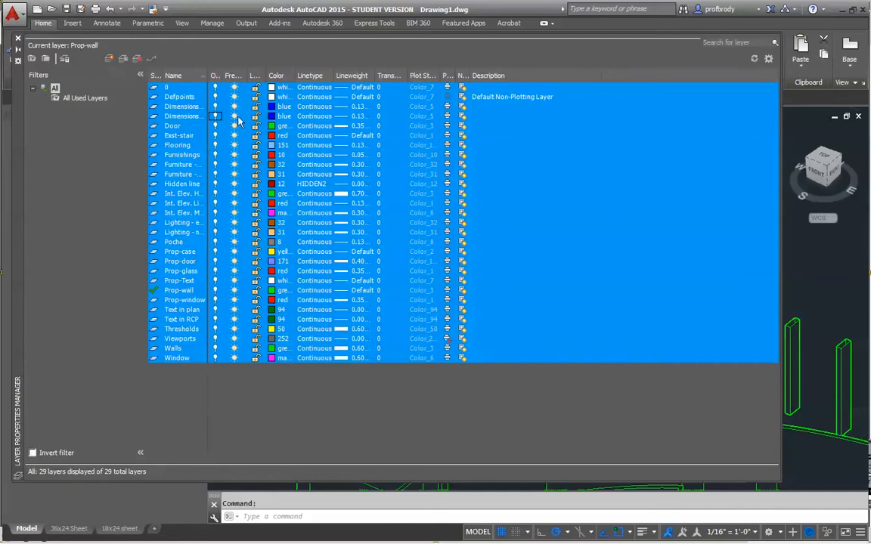
{"action": "double_click", "coordinate": [18, 41]}
{"action": "scroll", "coordinate": [412, 299], "scroll_direction": "down", "scroll_amount": 3}
{"action": "middle_click_drag", "start_coordinate": [407, 297], "coordinate": [388, 242]}
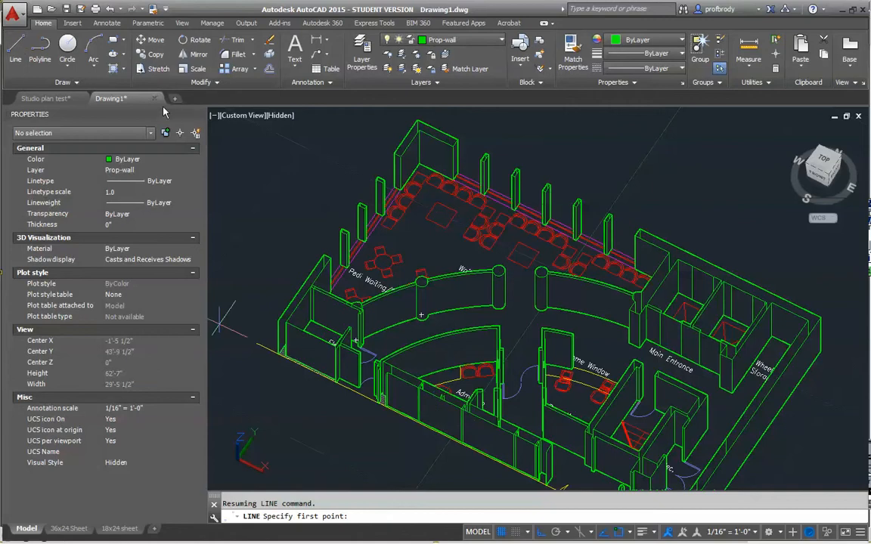
Save the drawing to the Desktop as "Studio plan test with 3D walls.dwg".
{"action": "left_click", "coordinate": [20, 19]}
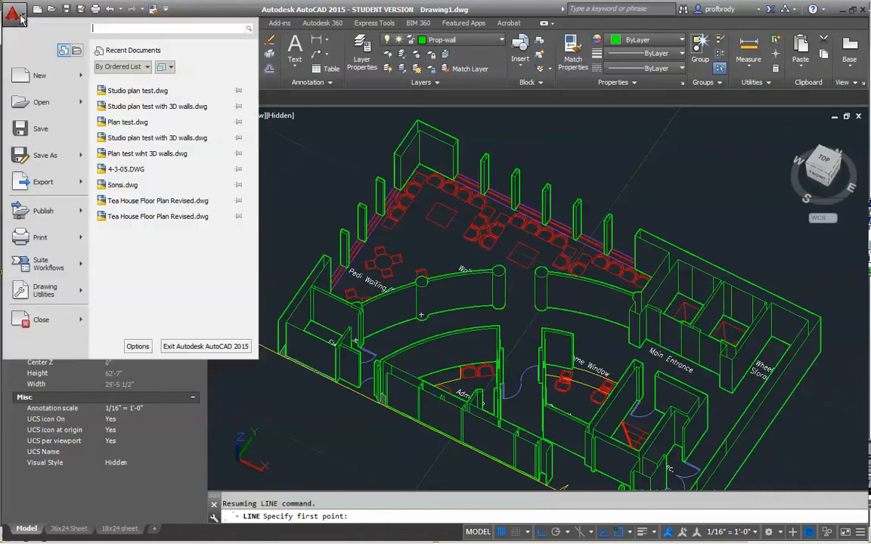
{"action": "left_click", "coordinate": [57, 162]}
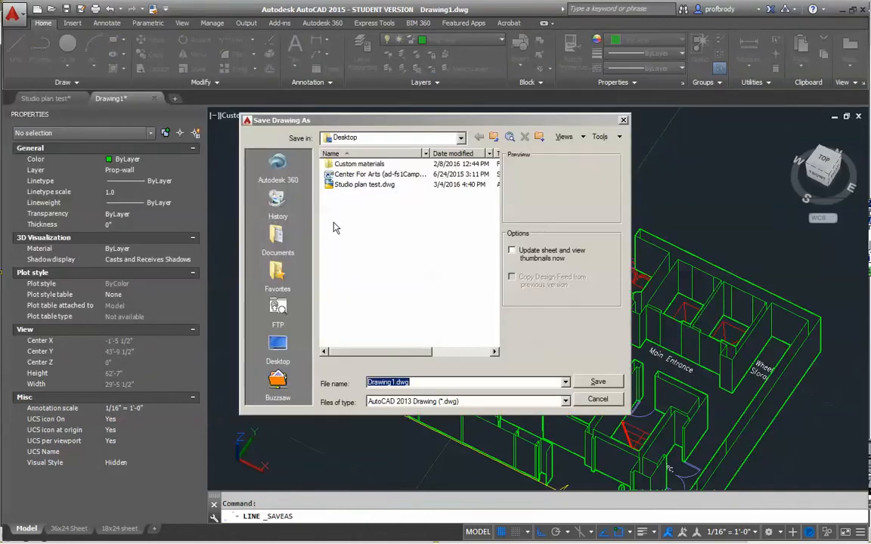
{"action": "left_click", "coordinate": [393, 382]}
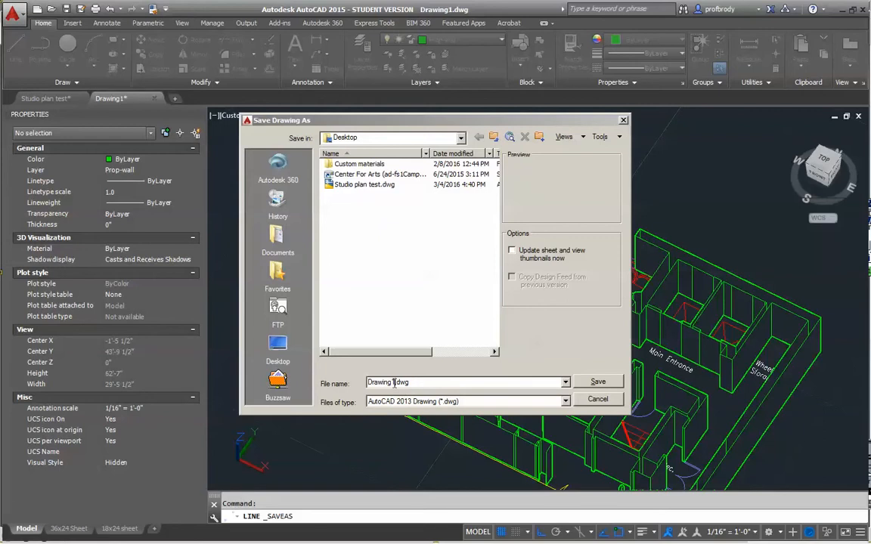
{"action": "left_click", "coordinate": [359, 186]}
{"action": "left_click", "coordinate": [412, 381]}
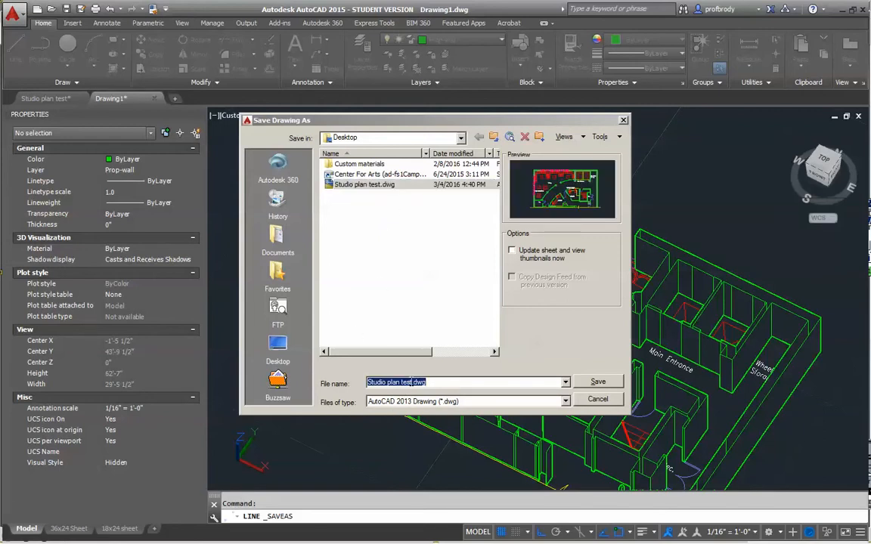
{"action": "left_click", "coordinate": [412, 383]}
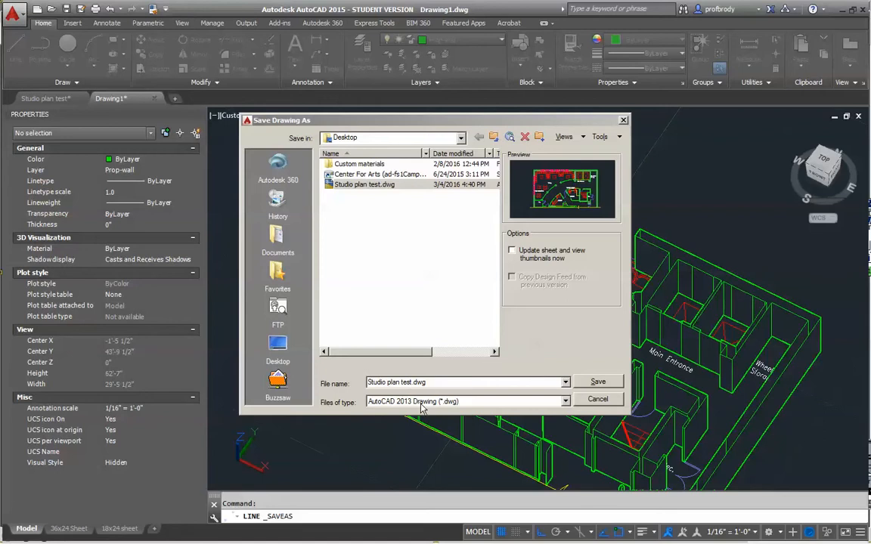
{"action": "key", "text": "BackSpace"}
{"action": "key", "text": "Return"}
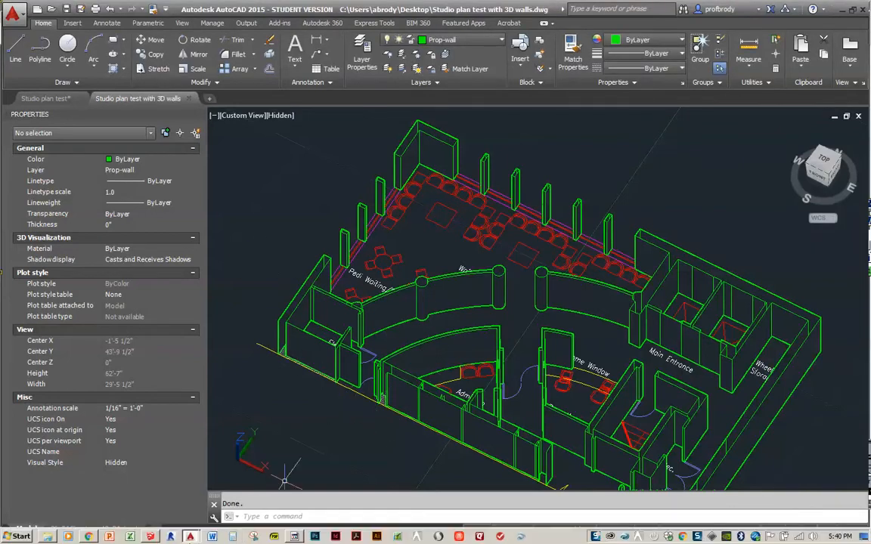
Switch to SketchUp, import "Studio plan test with 3D walls.dwg" from the Desktop, and dismiss the import results.
{"action": "left_click", "coordinate": [150, 536]}
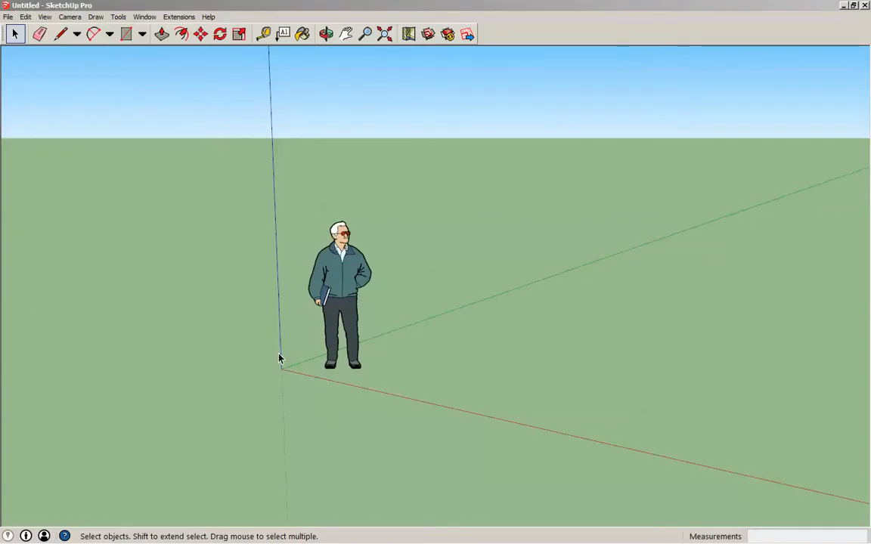
{"action": "left_click", "coordinate": [9, 17]}
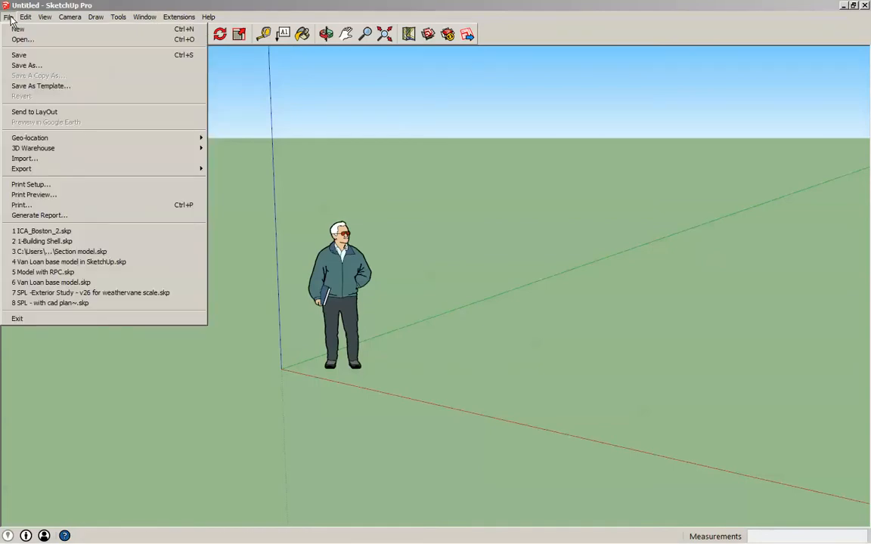
{"action": "left_click", "coordinate": [66, 162]}
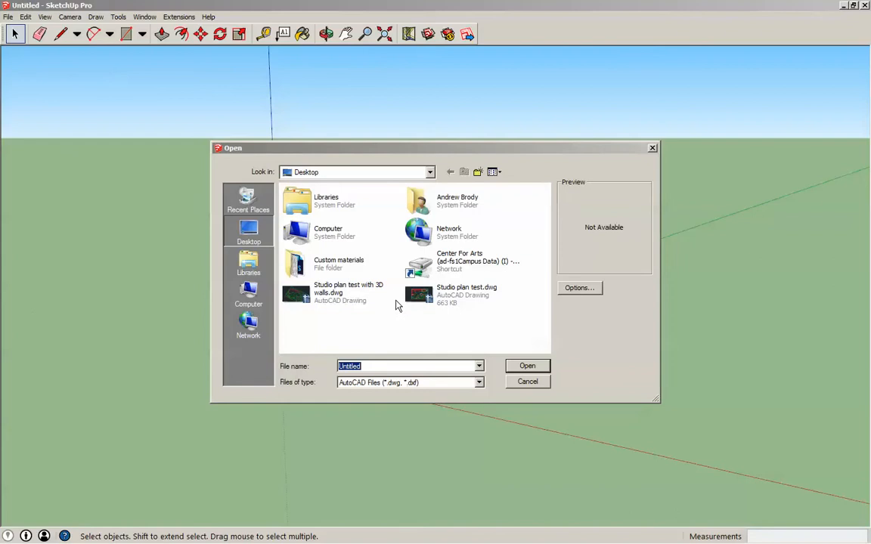
{"action": "left_click", "coordinate": [340, 293]}
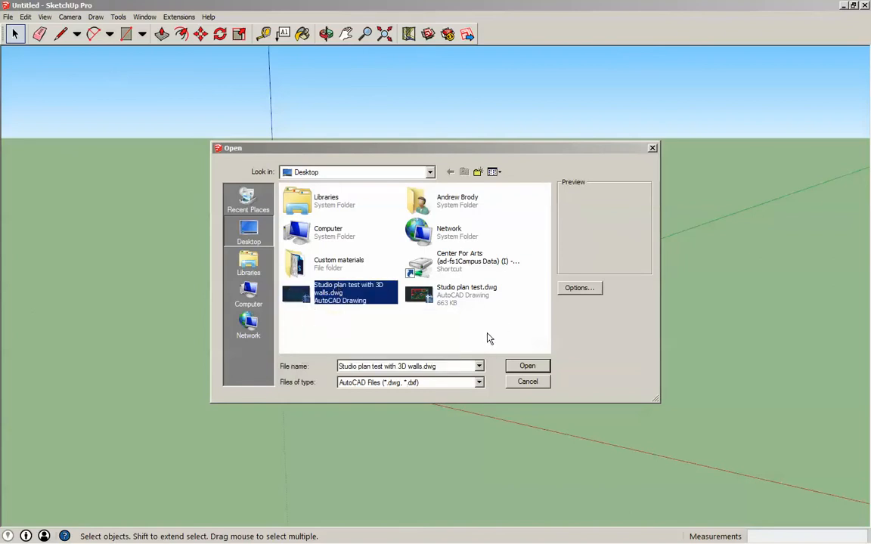
{"action": "left_click", "coordinate": [527, 366]}
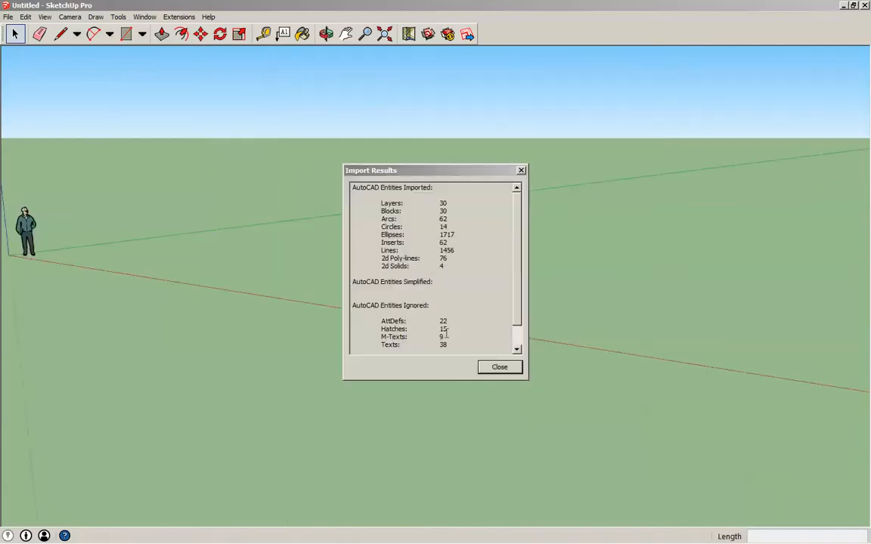
{"action": "mouse_move", "coordinate": [446, 329]}
{"action": "left_mouse_down"}
{"action": "mouse_move", "coordinate": [363, 324]}
{"action": "mouse_move", "coordinate": [382, 329]}
{"action": "left_mouse_up"}
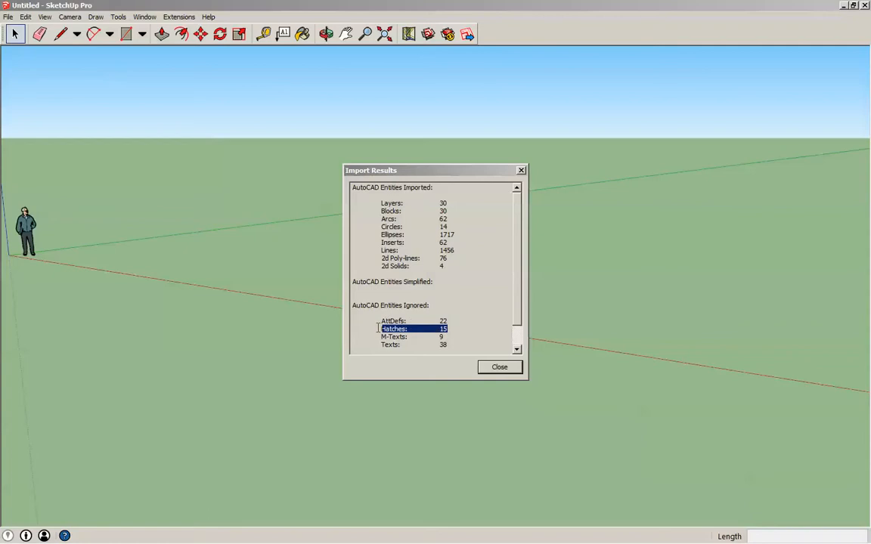
{"action": "left_click", "coordinate": [497, 367]}
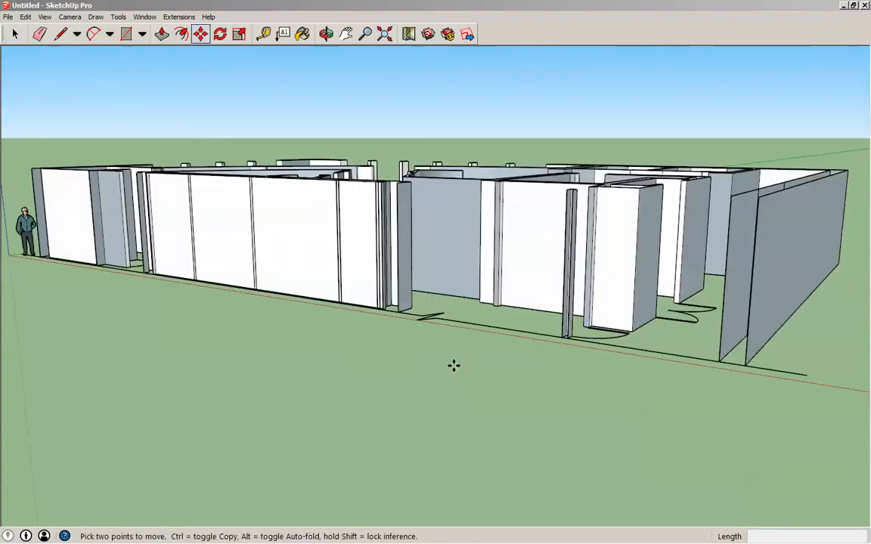
Examine the imported 3D walls, furniture linework and scale figure in SketchUp from low and overhead angles.
{"action": "key", "text": "o"}
{"action": "left_click_drag", "start_coordinate": [384, 310], "coordinate": [344, 334]}
{"action": "key", "text": "m"}
{"action": "scroll", "coordinate": [85, 217], "scroll_direction": "up", "scroll_amount": 6}
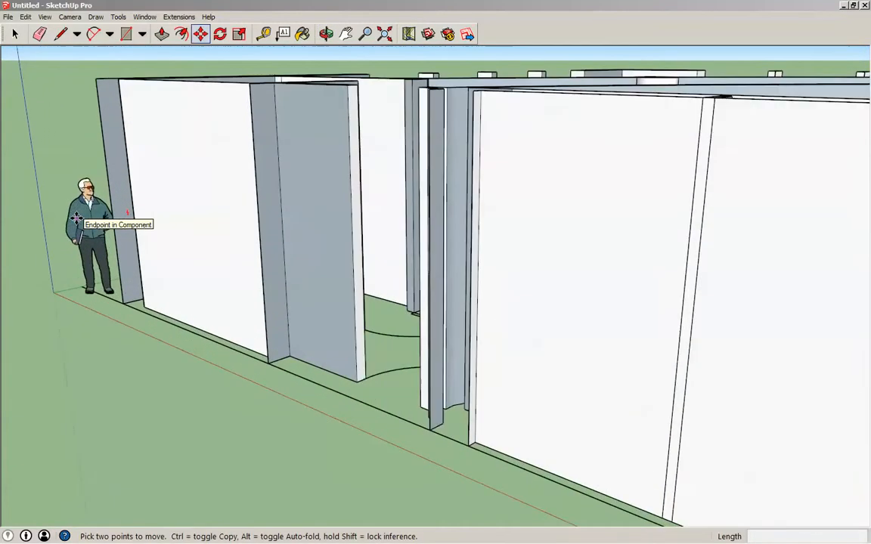
{"action": "scroll", "coordinate": [131, 230], "scroll_direction": "down", "scroll_amount": 8}
{"action": "key", "text": "o"}
{"action": "left_click_drag", "start_coordinate": [438, 274], "coordinate": [465, 346]}
{"action": "mouse_move", "coordinate": [465, 346]}
{"action": "middle_mouse_down"}
{"action": "mouse_move", "coordinate": [521, 330]}
{"action": "mouse_move", "coordinate": [265, 242]}
{"action": "mouse_move", "coordinate": [292, 276]}
{"action": "mouse_move", "coordinate": [477, 283]}
{"action": "mouse_move", "coordinate": [589, 269]}
{"action": "mouse_move", "coordinate": [451, 296]}
{"action": "mouse_move", "coordinate": [454, 269]}
{"action": "mouse_move", "coordinate": [414, 272]}
{"action": "middle_mouse_up"}
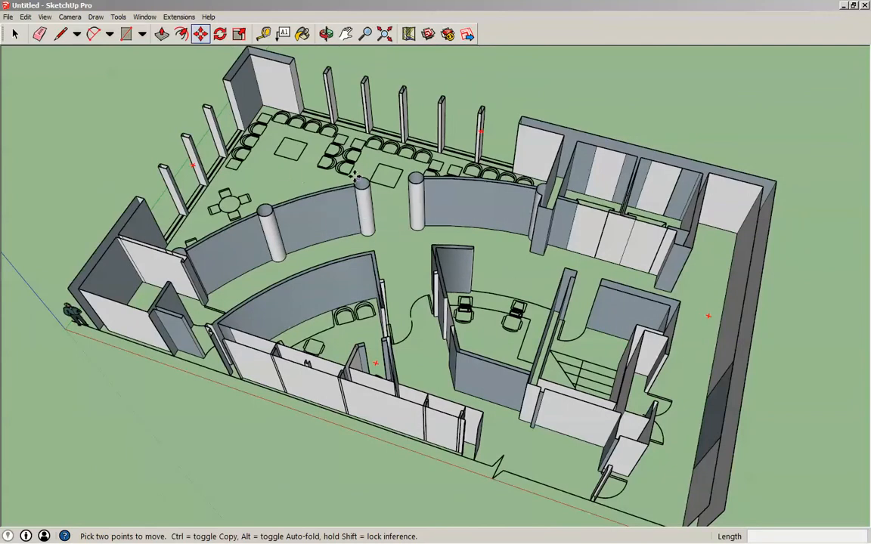
{"action": "scroll", "coordinate": [326, 218], "scroll_direction": "up", "scroll_amount": 1}
{"action": "scroll", "coordinate": [327, 219], "scroll_direction": "up", "scroll_amount": 1}
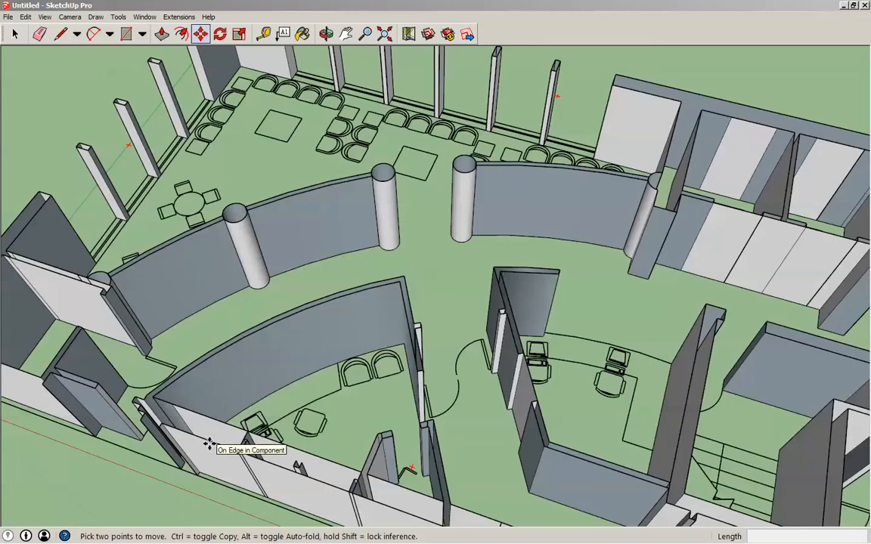
Switch back to the "Studio plan test with 3D walls.dwg" drawing in AutoCAD and move in on the curved walls.
{"action": "mouse_move", "coordinate": [171, 536]}
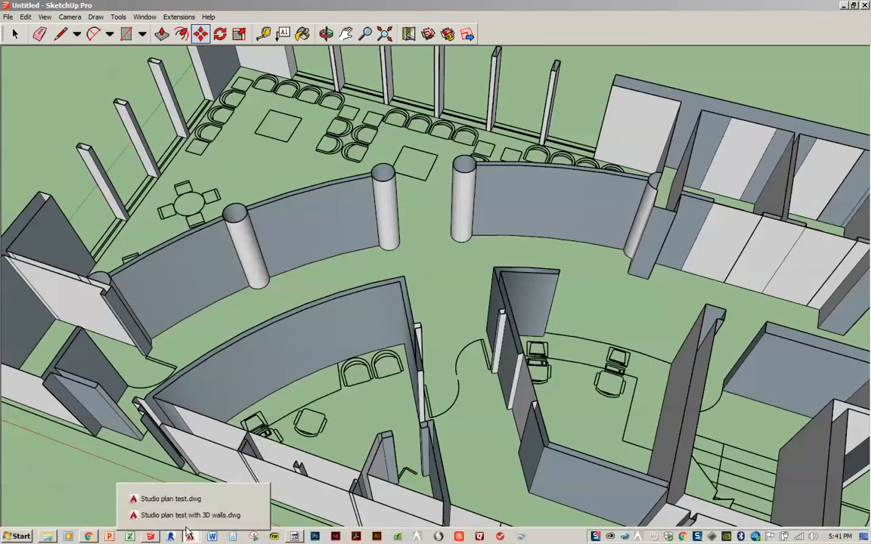
{"action": "left_click", "coordinate": [178, 516]}
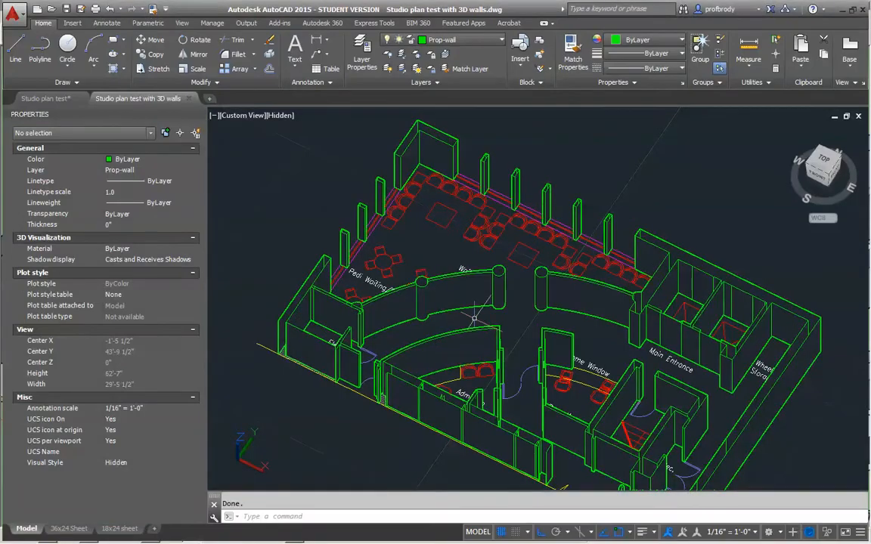
{"action": "scroll", "coordinate": [454, 317], "scroll_direction": "up", "scroll_amount": 5}
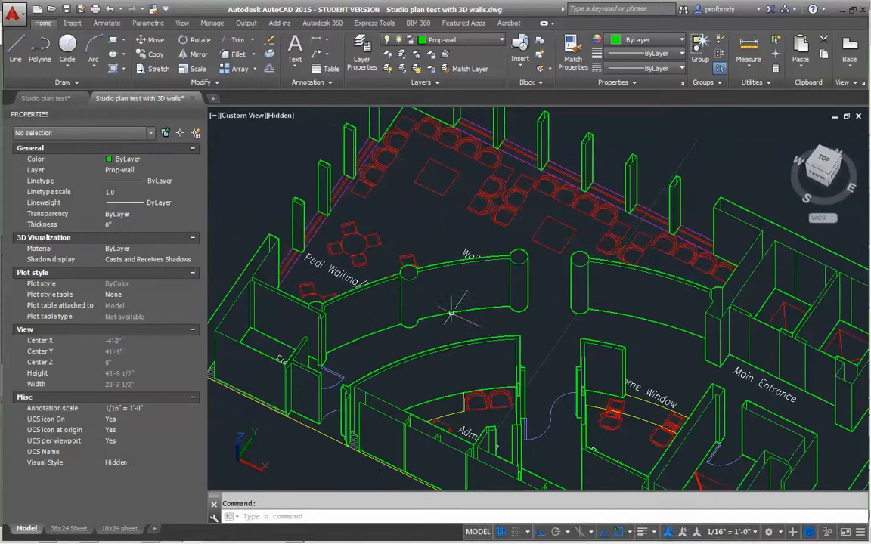
Select the curved wall arcs between the columns and along the Admitting area, and set their thickness to 3'.
{"action": "left_click", "coordinate": [490, 328]}
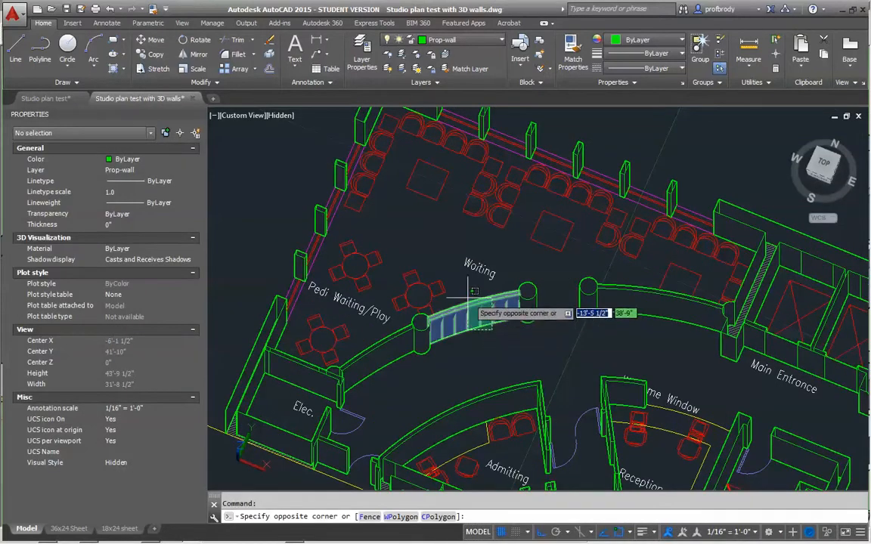
{"action": "left_click", "coordinate": [468, 301]}
{"action": "left_click", "coordinate": [616, 327]}
{"action": "left_click", "coordinate": [608, 276]}
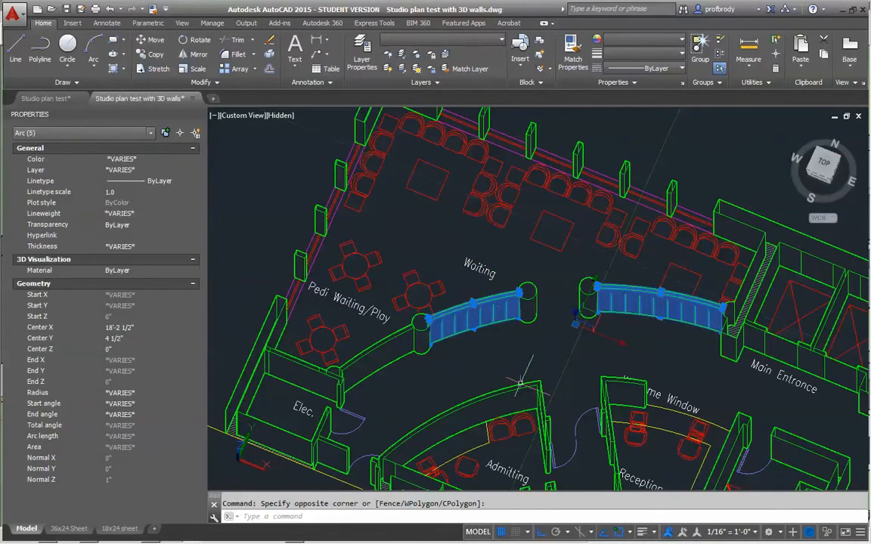
{"action": "left_click", "coordinate": [439, 398]}
{"action": "left_click_drag", "start_coordinate": [439, 394], "coordinate": [414, 427]}
{"action": "left_click", "coordinate": [389, 380]}
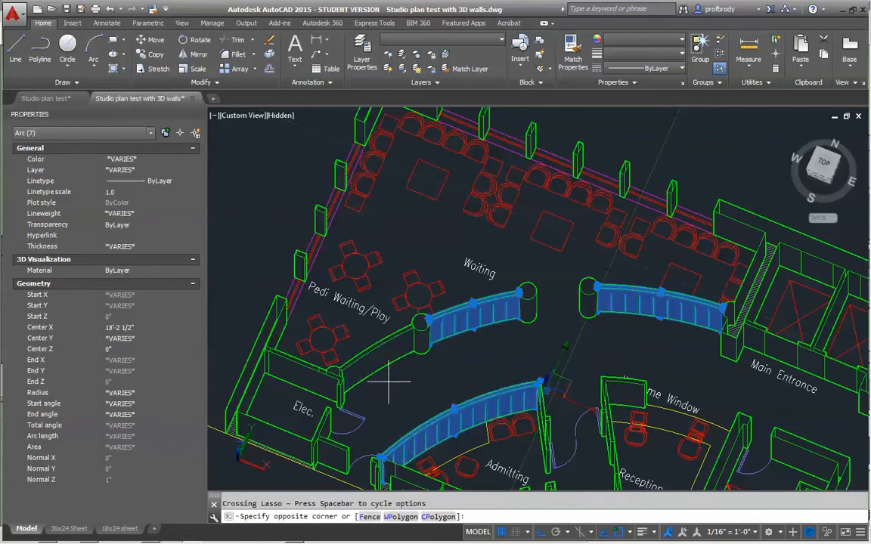
{"action": "left_click", "coordinate": [323, 342]}
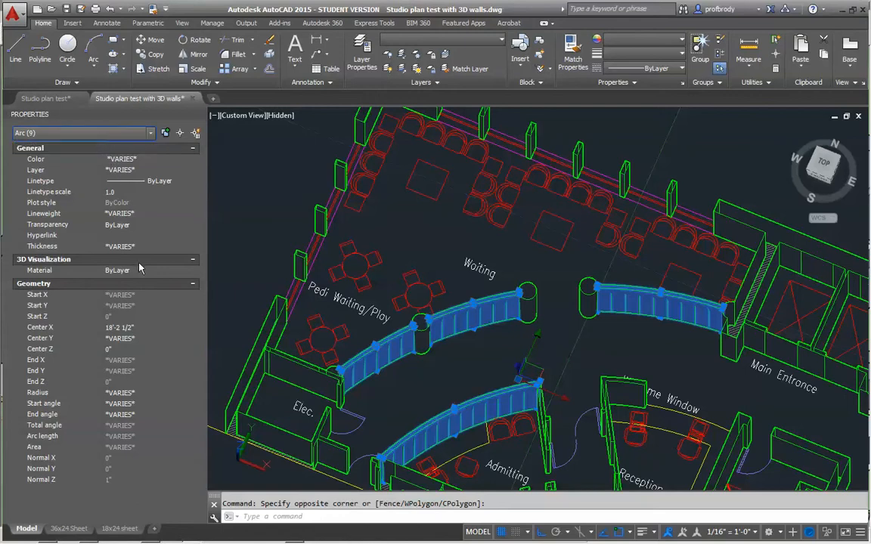
{"action": "left_click", "coordinate": [163, 246]}
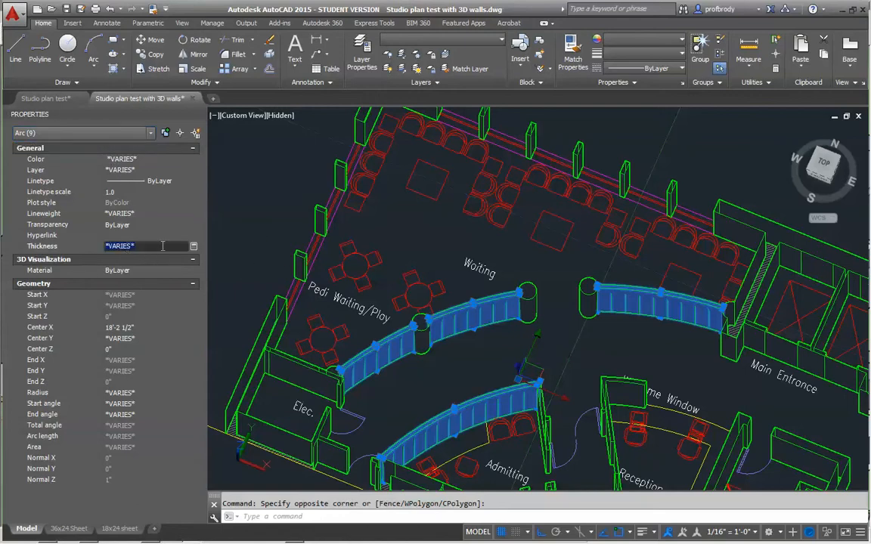
{"action": "type", "text": "3'"}
{"action": "key", "text": "Return"}
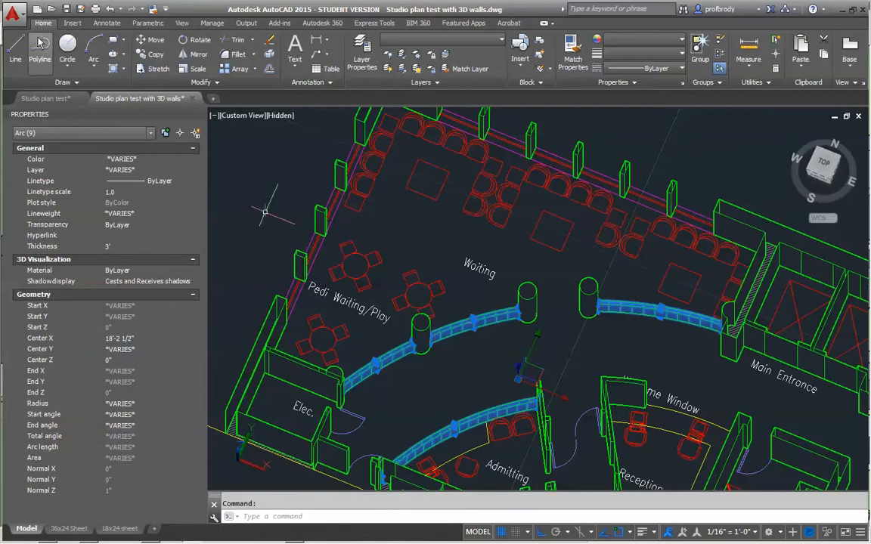
Clear the wall selection, select the three square tables in the Waiting area, and set their thickness to 24 inches.
{"action": "key", "text": "Escape"}
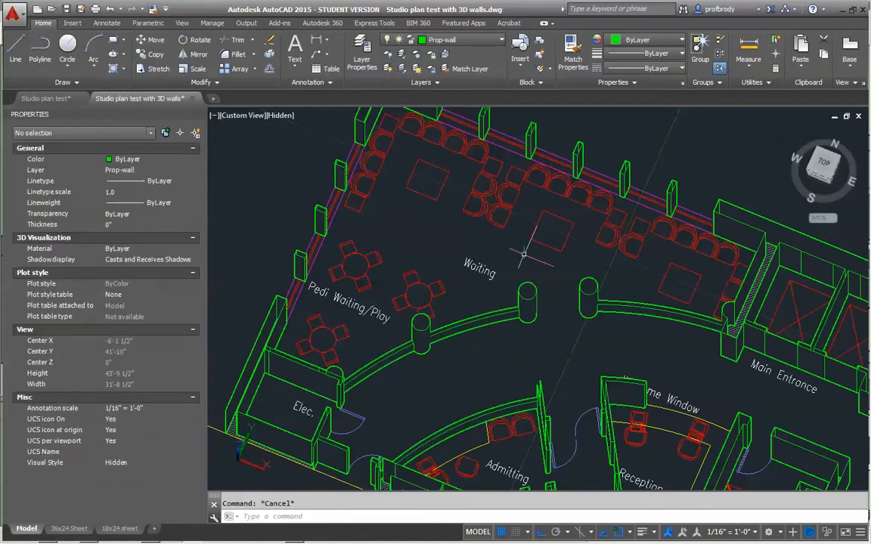
{"action": "left_click", "coordinate": [687, 269]}
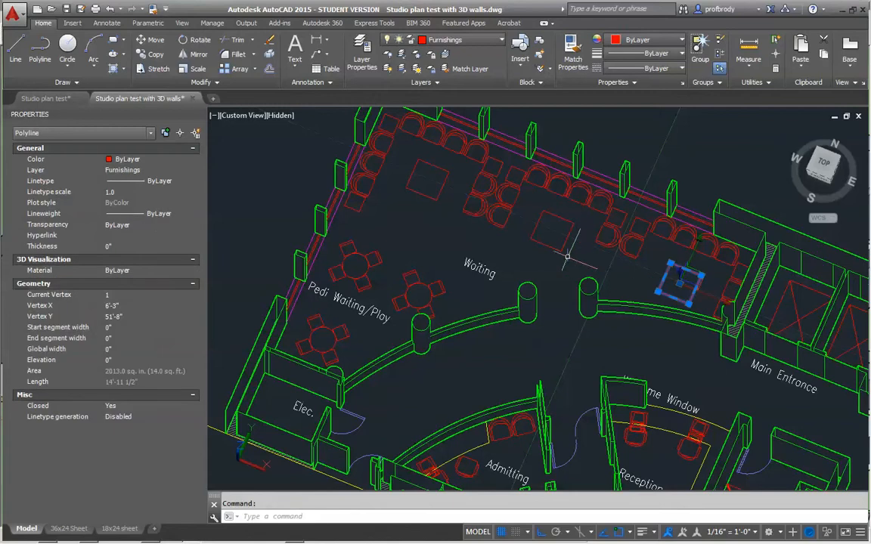
{"action": "left_click", "coordinate": [534, 227]}
{"action": "left_click", "coordinate": [413, 192]}
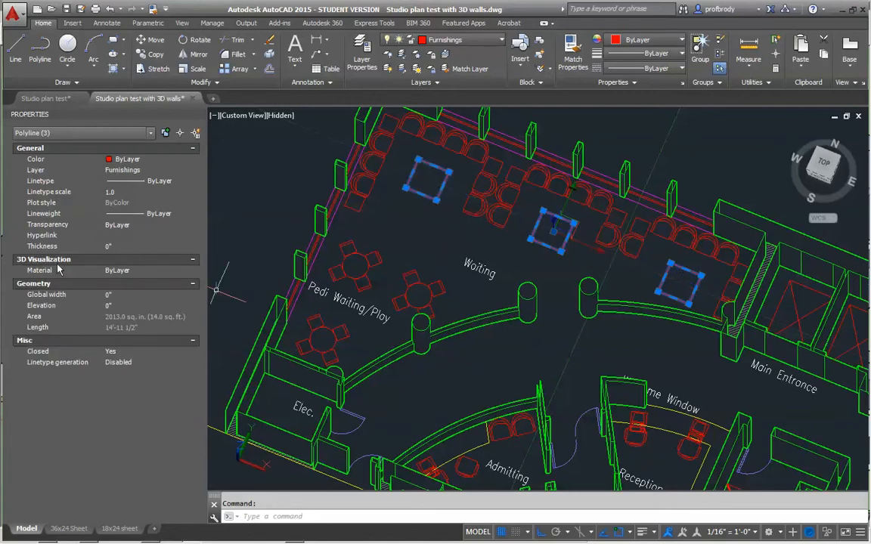
{"action": "left_click", "coordinate": [130, 247]}
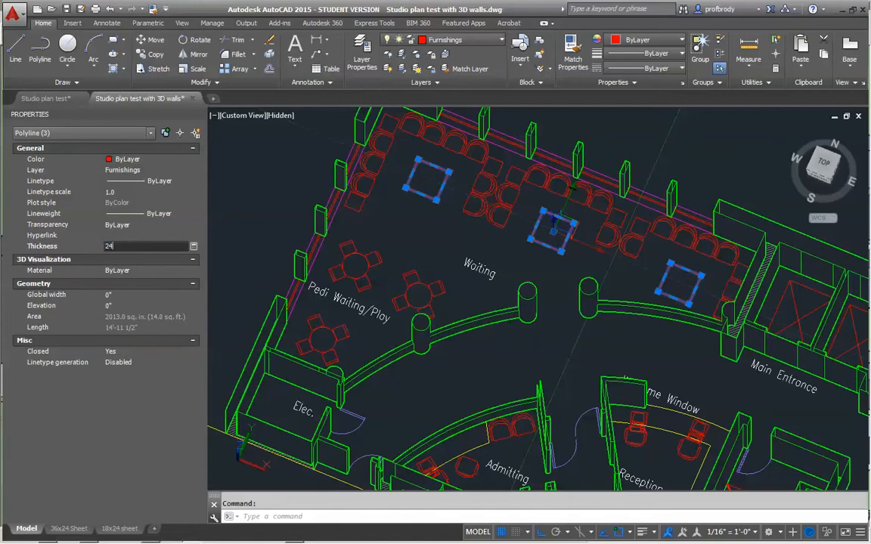
{"action": "type", "text": "24"}
{"action": "key", "text": "Return"}
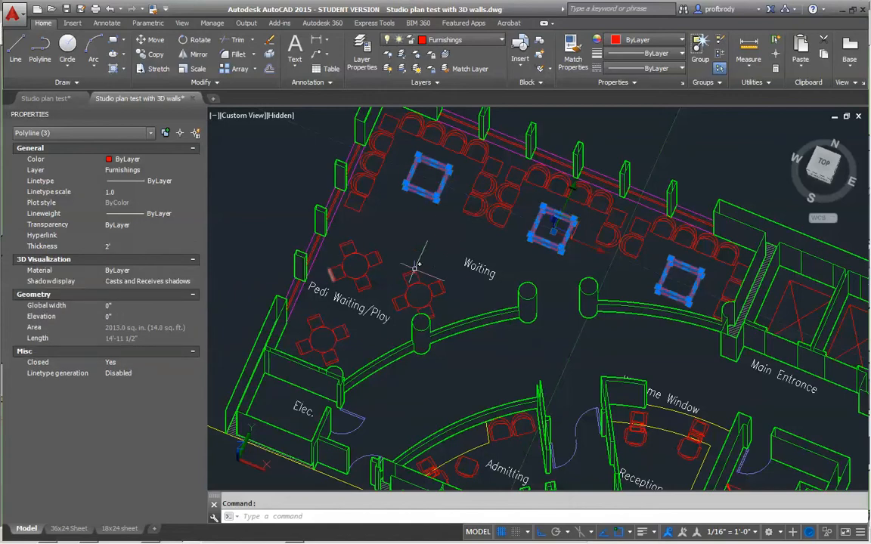
{"action": "middle_click_drag", "start_coordinate": [434, 248], "coordinate": [432, 241], "text": "shift"}
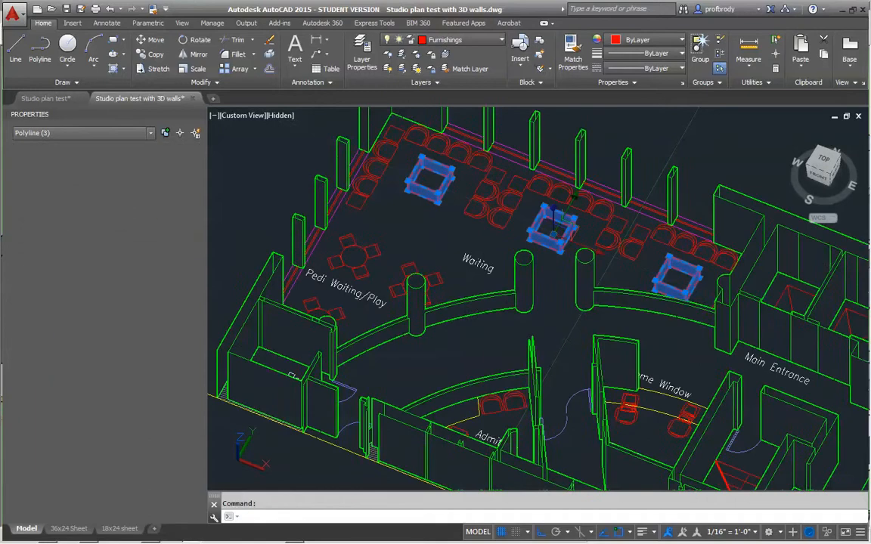
{"action": "middle_click_drag", "start_coordinate": [519, 339], "coordinate": [509, 331]}
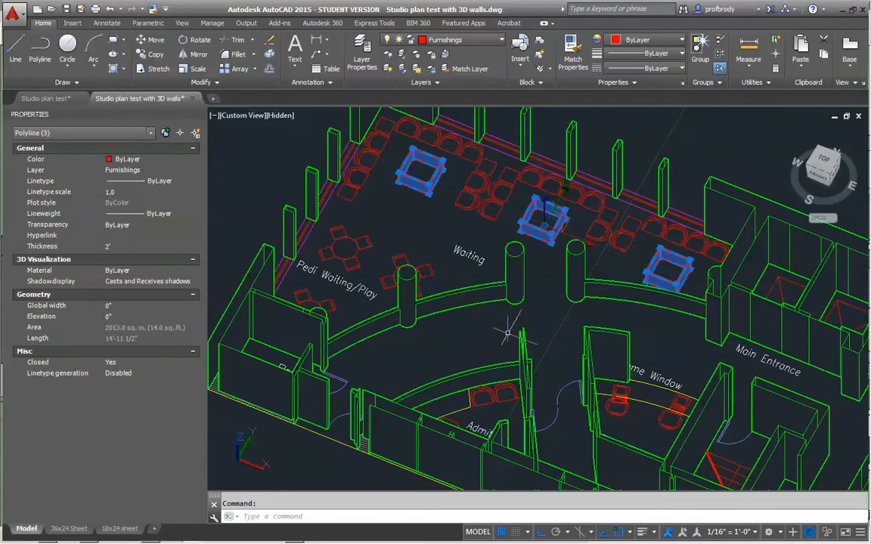
Inspect the properties of a chair at a round table in the Pedi Waiting/Play area.
{"action": "scroll", "coordinate": [363, 316], "scroll_direction": "up", "scroll_amount": 5}
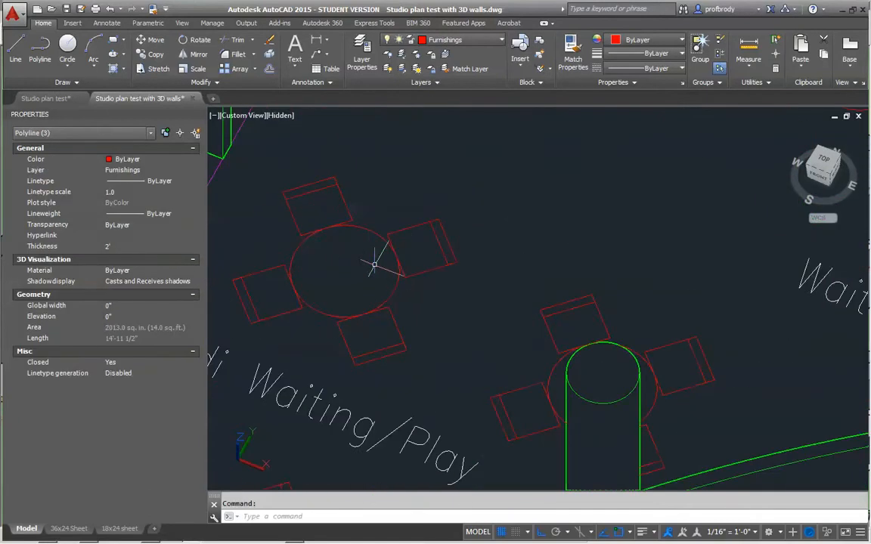
{"action": "left_click", "coordinate": [404, 229]}
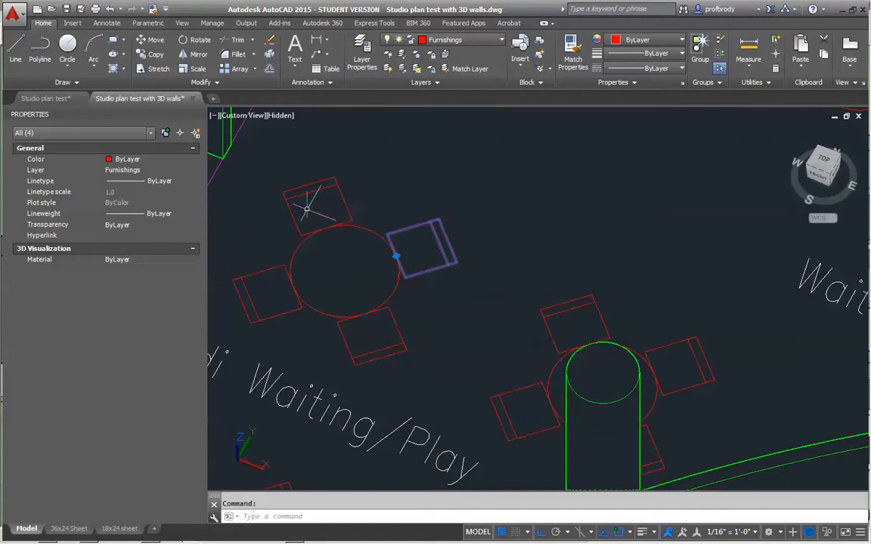
{"action": "key", "text": "Escape"}
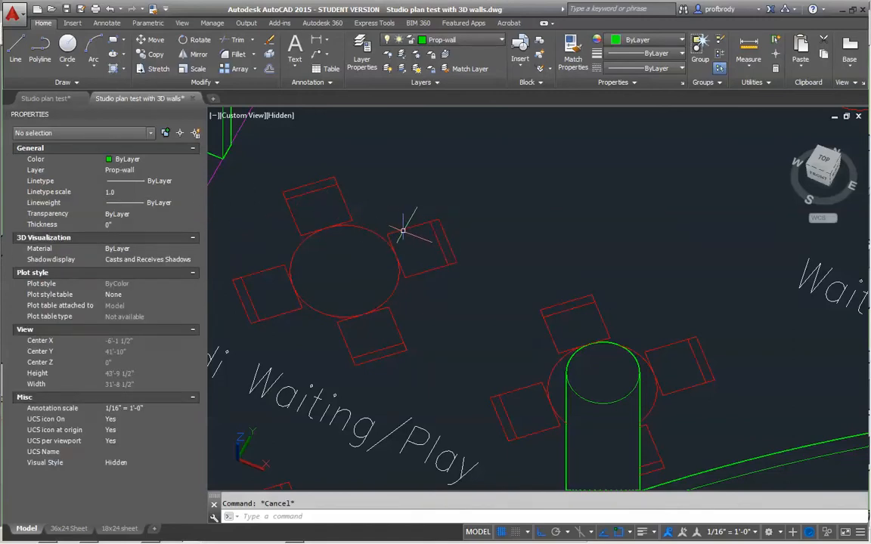
{"action": "left_click", "coordinate": [403, 230]}
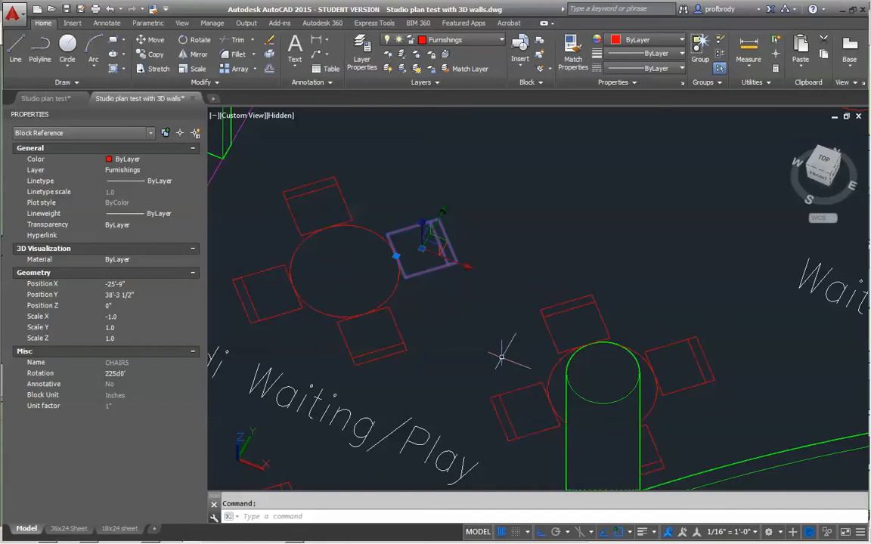
Clear the chair selection and save the drawing with the raised tables.
{"action": "scroll", "coordinate": [501, 357], "scroll_direction": "down", "scroll_amount": 3}
{"action": "middle_click_drag", "start_coordinate": [459, 316], "coordinate": [439, 269], "text": "shift"}
{"action": "scroll", "coordinate": [498, 311], "scroll_direction": "up", "scroll_amount": 2}
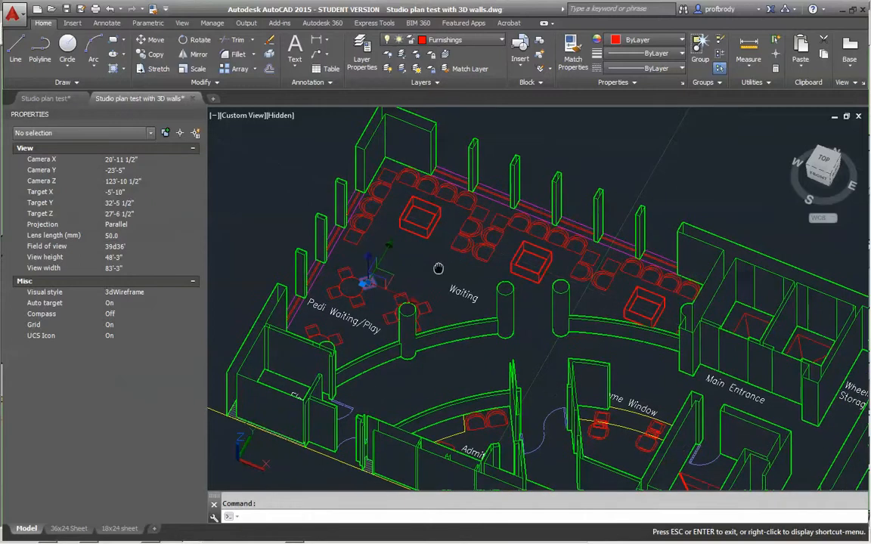
{"action": "key", "text": "Escape"}
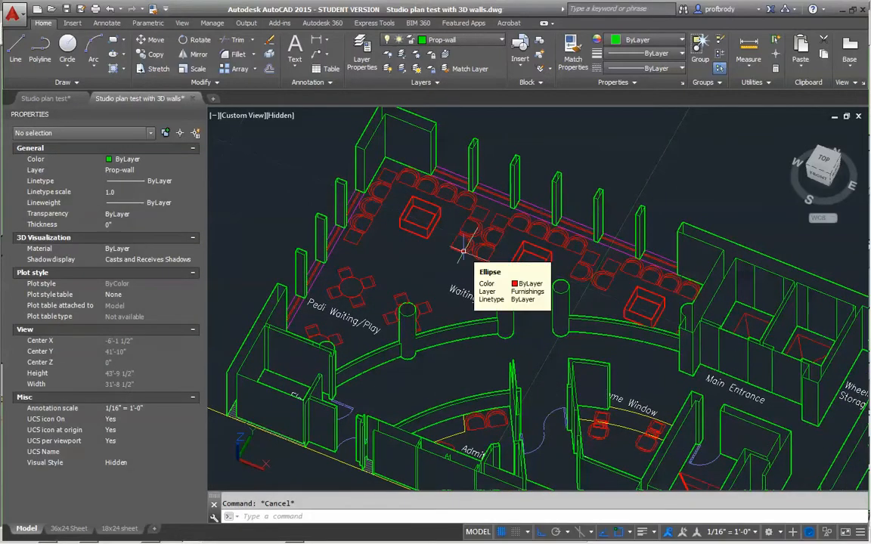
{"action": "key", "text": "ctrl+s"}
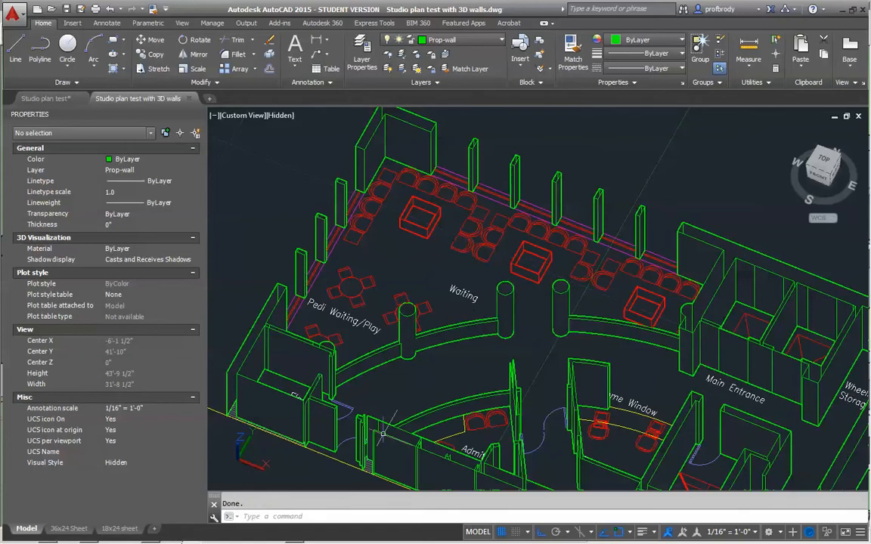
Switch to SketchUp and start a new model without saving changes to the current one.
{"action": "left_click", "coordinate": [151, 537]}
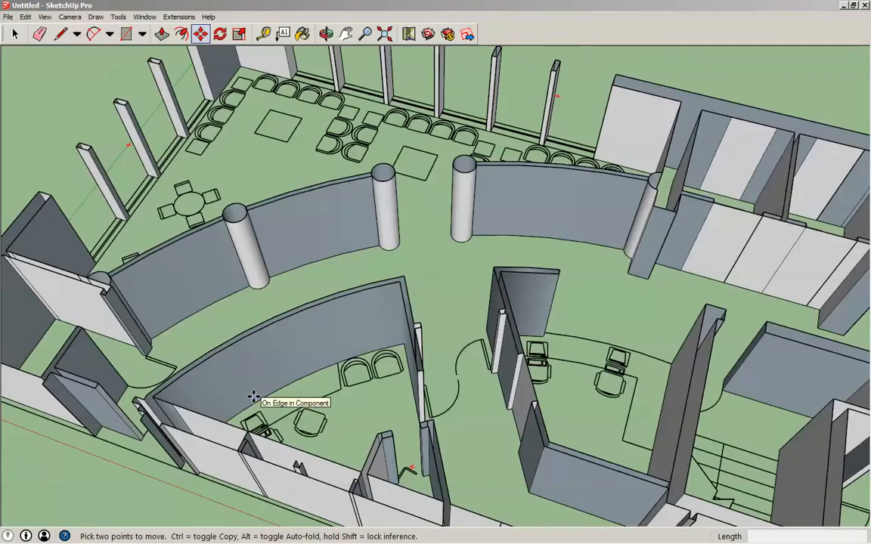
{"action": "key", "text": "ctrl+n"}
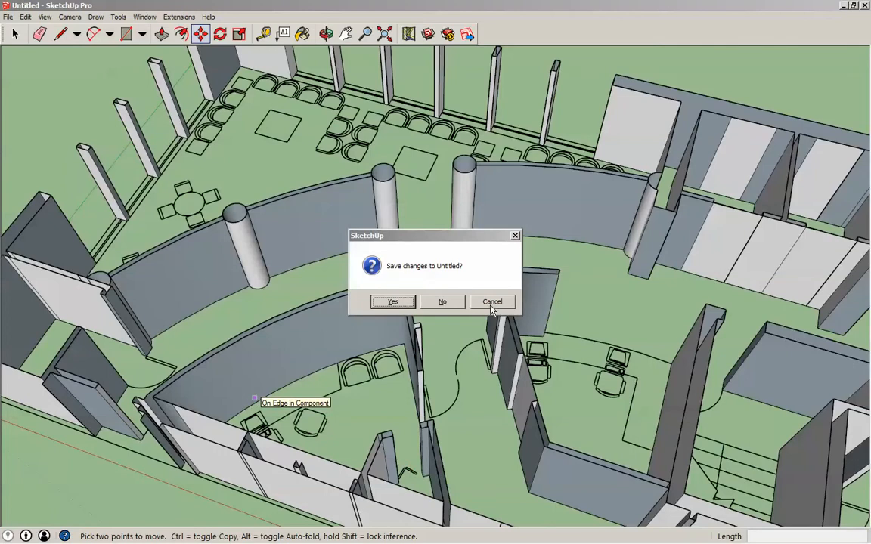
{"action": "left_click", "coordinate": [442, 301]}
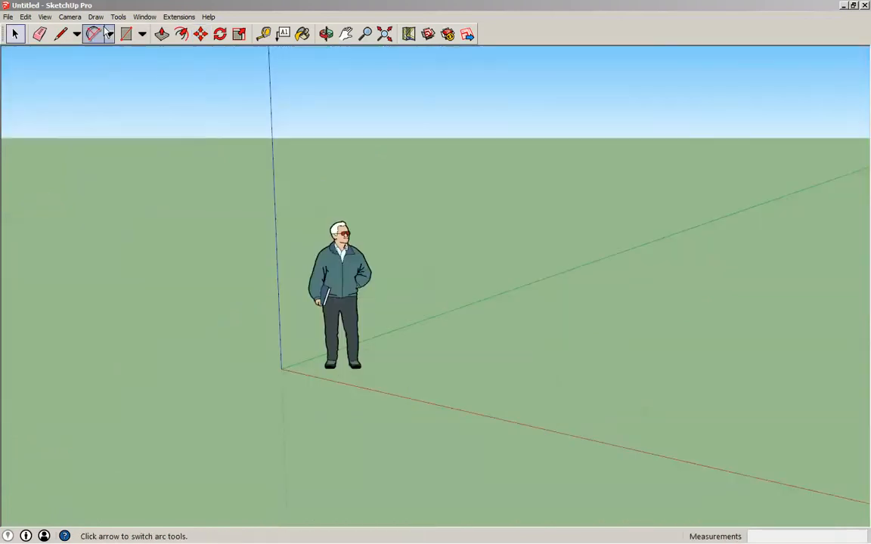
Import the updated 3D-walls drawing, dismiss the import results, and bring the whole plan into view.
{"action": "left_click", "coordinate": [8, 17]}
{"action": "left_click", "coordinate": [53, 159]}
{"action": "double_click", "coordinate": [348, 299]}
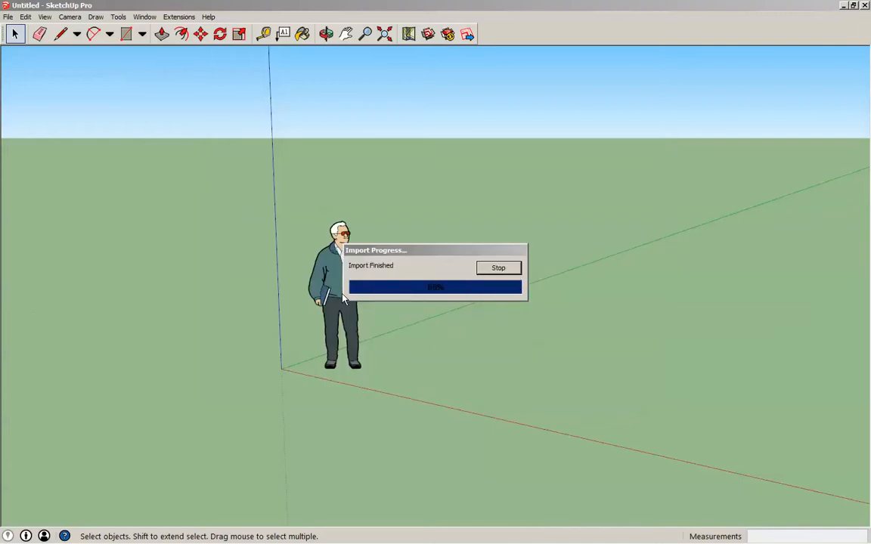
{"action": "left_click", "coordinate": [486, 368]}
{"action": "key", "text": "o"}
{"action": "left_click_drag", "start_coordinate": [436, 272], "coordinate": [456, 470]}
{"action": "left_click_drag", "start_coordinate": [405, 347], "coordinate": [388, 239], "text": "shift"}
{"action": "key", "text": "m"}
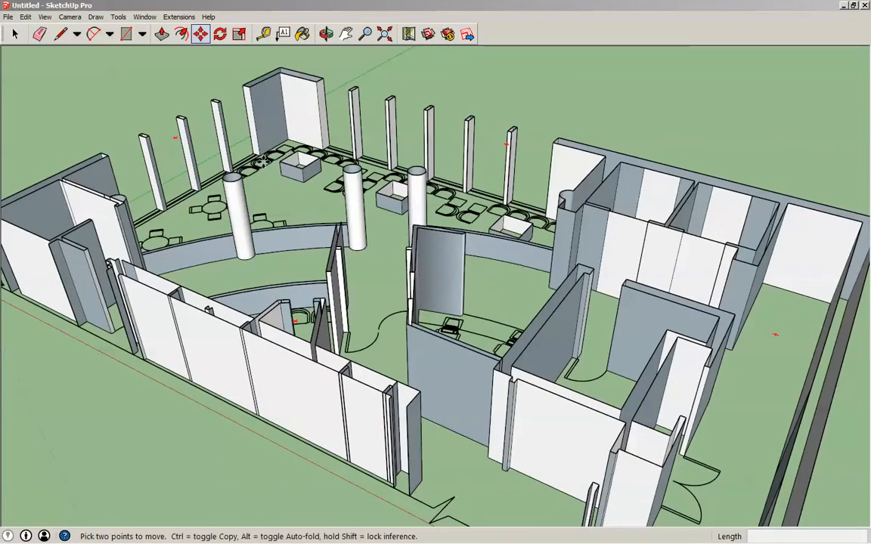
Save the model to the Desktop as "Studio model for perspectives".
{"action": "left_click", "coordinate": [9, 17]}
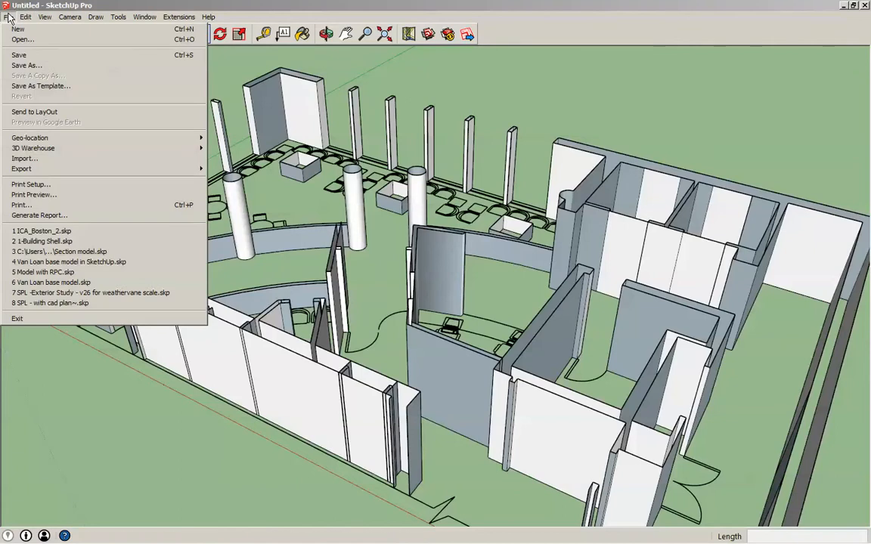
{"action": "left_click", "coordinate": [25, 56]}
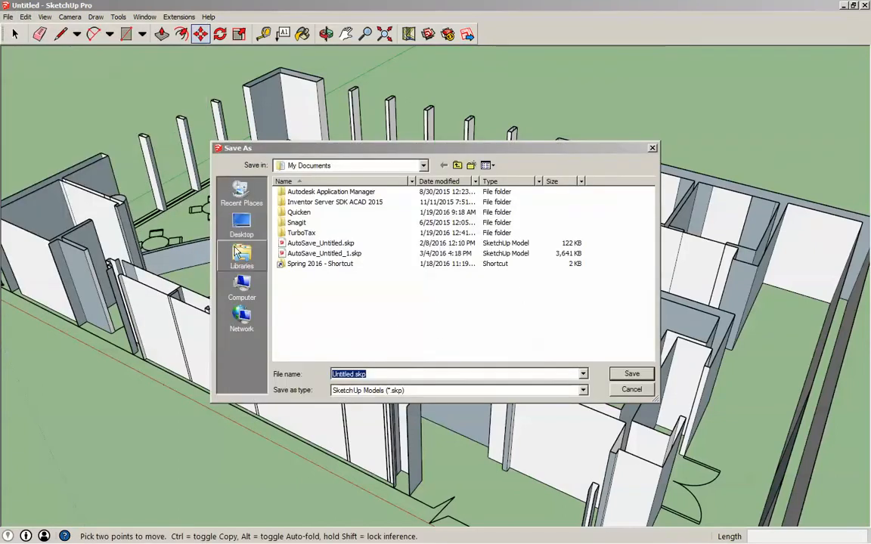
{"action": "left_click", "coordinate": [242, 225]}
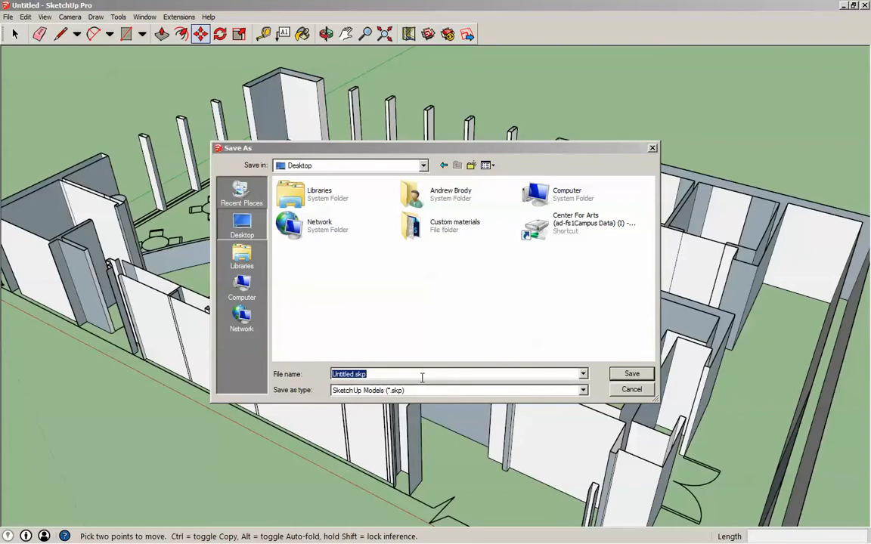
{"action": "type", "text": "Studio model for perspe"}
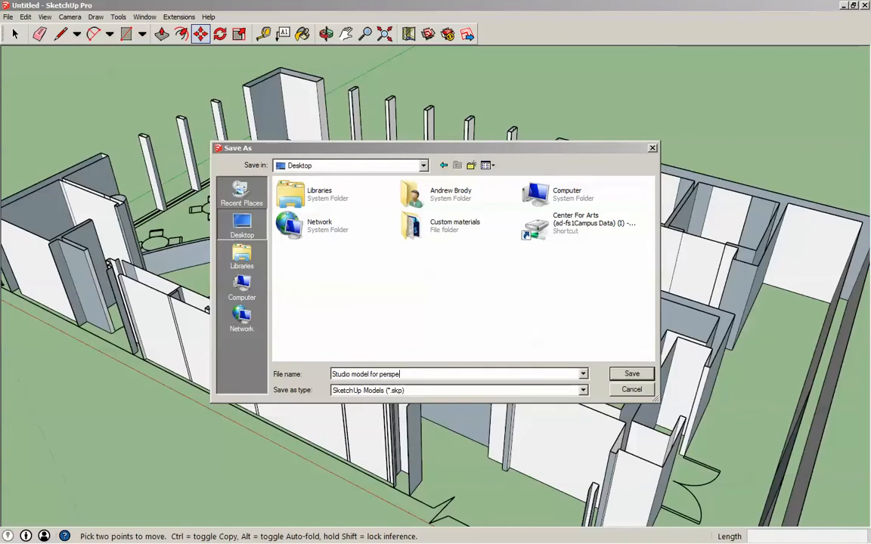
{"action": "type", "text": "ctives"}
{"action": "key", "text": "Return"}
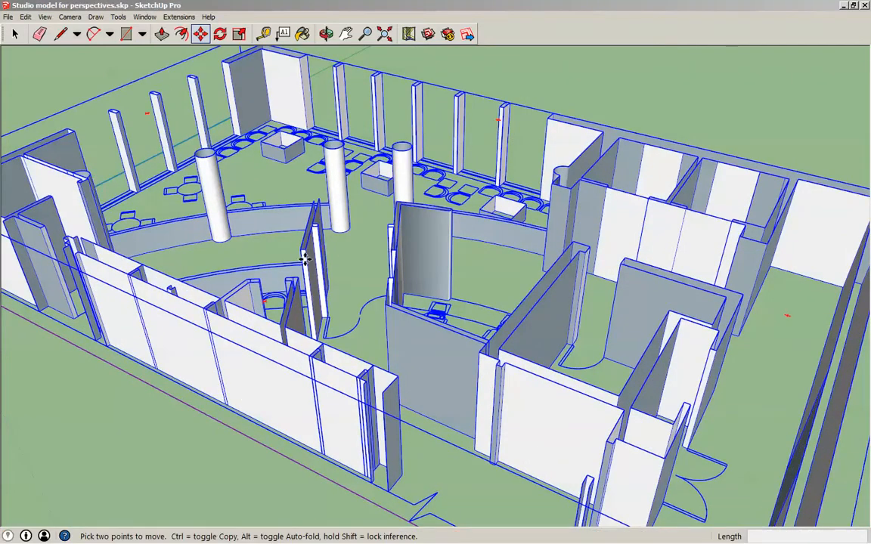
Examine the imported model from low, distant and overhead angles, covering the waiting area, low curved walls and offices.
{"action": "middle_click_drag", "start_coordinate": [417, 329], "coordinate": [389, 291], "text": "shift"}
{"action": "middle_click_drag", "start_coordinate": [393, 250], "coordinate": [423, 300]}
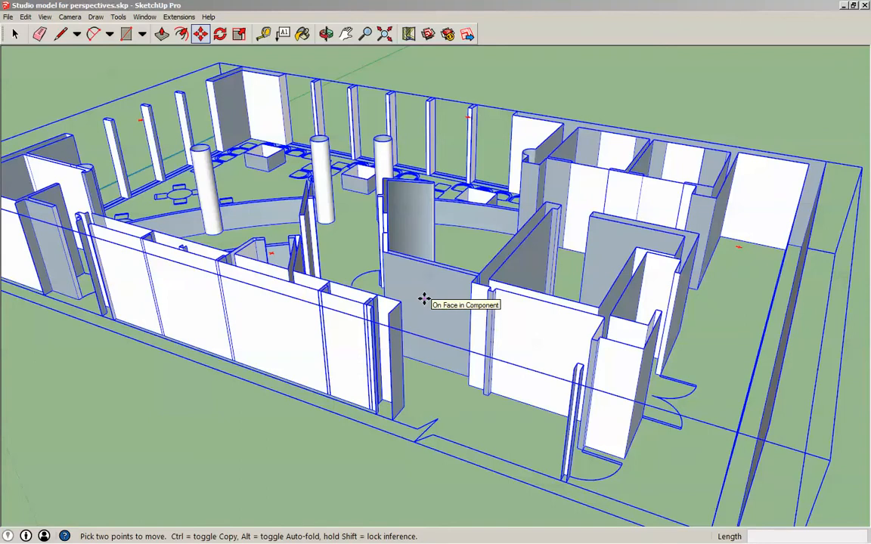
{"action": "middle_click_drag", "start_coordinate": [423, 299], "coordinate": [371, 295]}
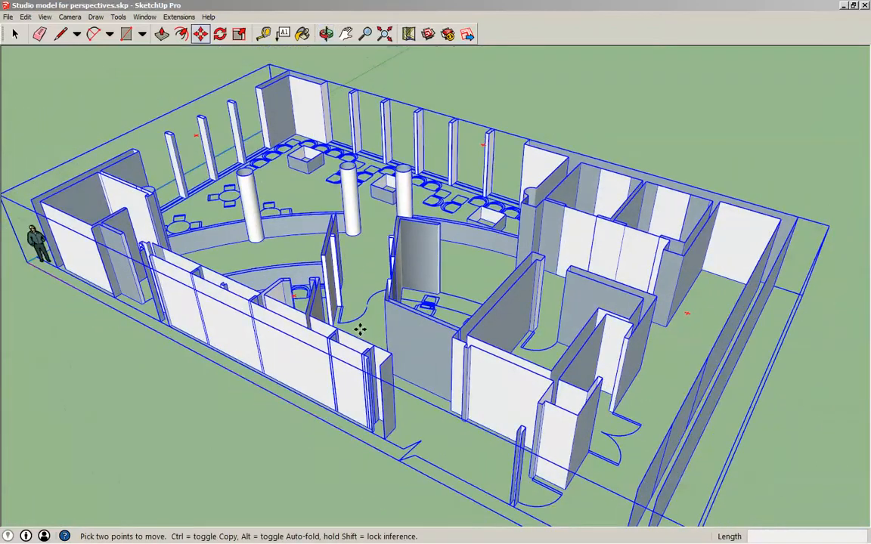
{"action": "scroll", "coordinate": [371, 288], "scroll_direction": "down", "scroll_amount": 4}
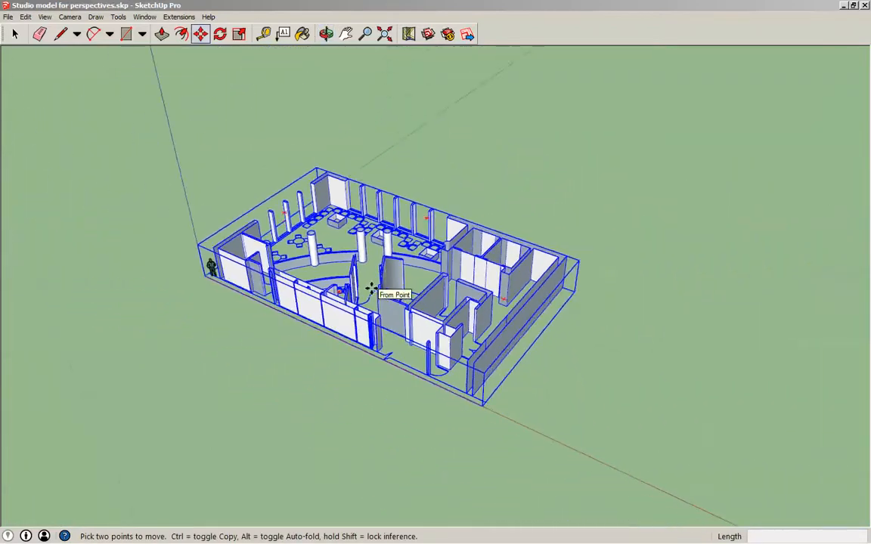
{"action": "scroll", "coordinate": [370, 287], "scroll_direction": "up", "scroll_amount": 4}
{"action": "scroll", "coordinate": [370, 288], "scroll_direction": "down", "scroll_amount": 2}
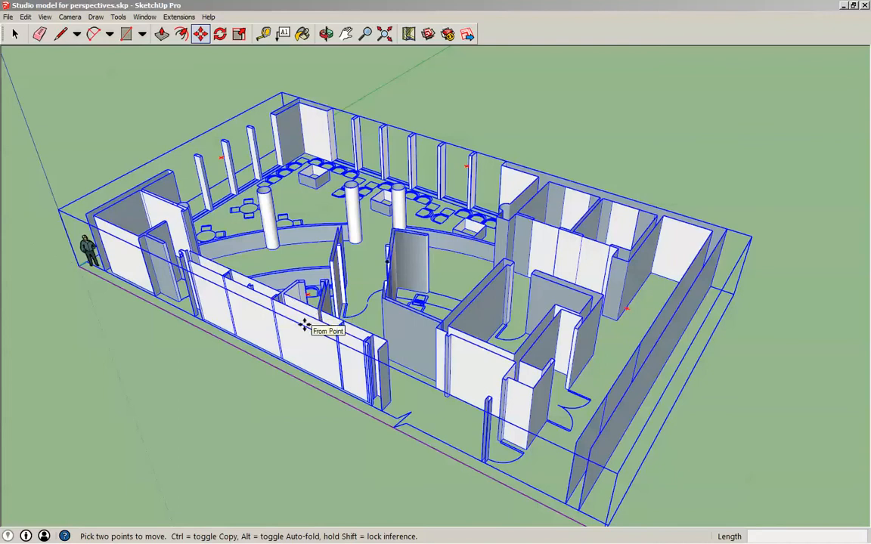
{"action": "middle_click_drag", "start_coordinate": [337, 281], "coordinate": [306, 348]}
{"action": "scroll", "coordinate": [415, 171], "scroll_direction": "up", "scroll_amount": 3}
{"action": "middle_click_drag", "start_coordinate": [414, 170], "coordinate": [362, 248]}
{"action": "scroll", "coordinate": [413, 262], "scroll_direction": "up", "scroll_amount": 1}
{"action": "middle_click_drag", "start_coordinate": [415, 262], "coordinate": [378, 354]}
{"action": "scroll", "coordinate": [461, 363], "scroll_direction": "down", "scroll_amount": 3}
{"action": "middle_click_drag", "start_coordinate": [461, 364], "coordinate": [403, 358]}
{"action": "key", "text": "space"}
{"action": "key", "text": "m"}
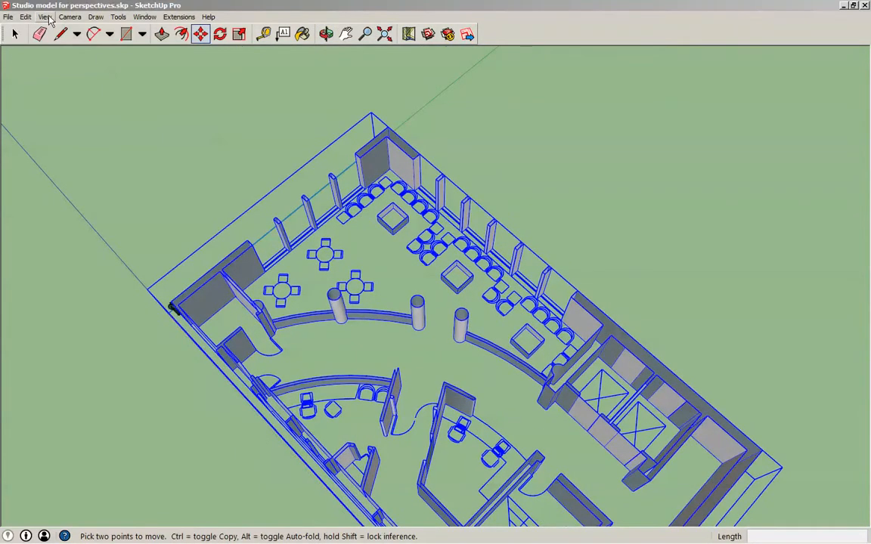
Position the camera beside the square table nearest the restrooms and turn it to look across the tables in the waiting area.
{"action": "left_click", "coordinate": [45, 17]}
{"action": "mouse_move", "coordinate": [64, 20]}
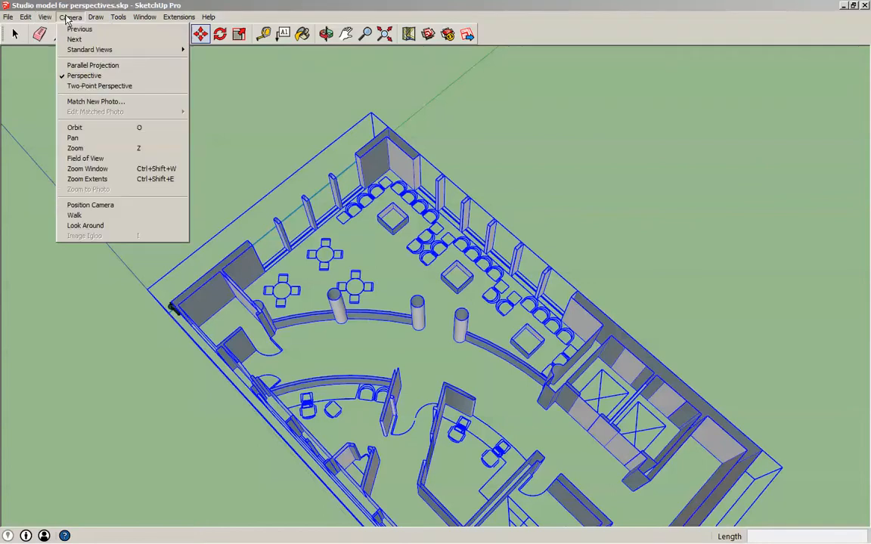
{"action": "left_click", "coordinate": [110, 205]}
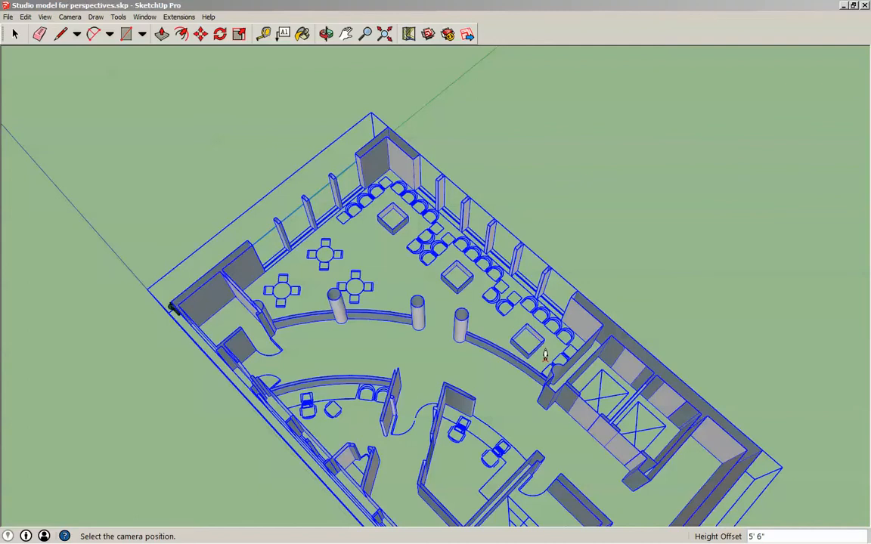
{"action": "left_click", "coordinate": [544, 356]}
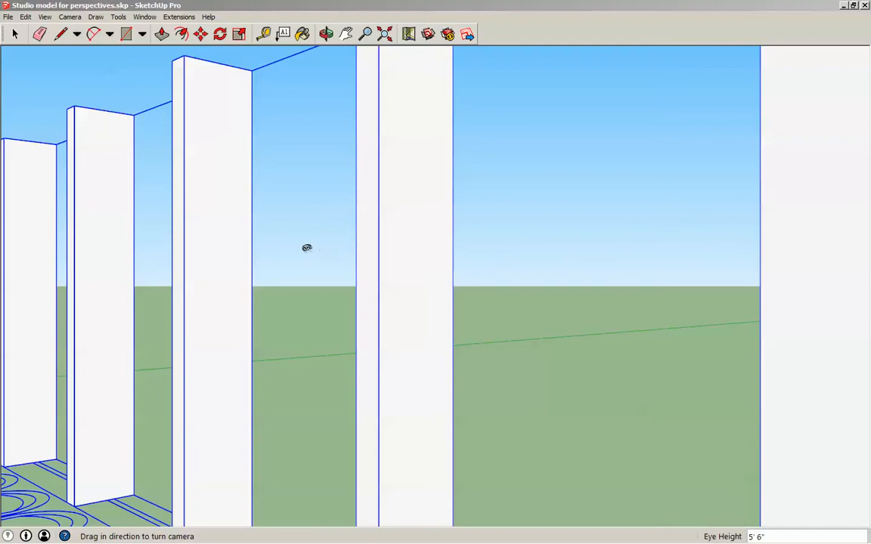
{"action": "left_click_drag", "start_coordinate": [309, 249], "coordinate": [400, 282]}
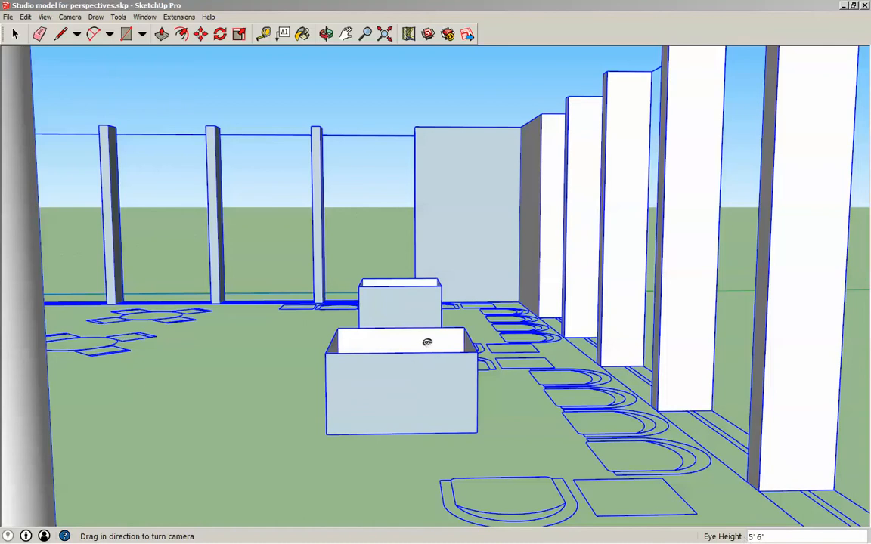
Orbit the view over the waiting area tables and set the camera's eye height to 5' 4".
{"action": "key", "text": "o"}
{"action": "left_click_drag", "start_coordinate": [423, 342], "coordinate": [408, 266]}
{"action": "middle_click_drag", "start_coordinate": [408, 266], "coordinate": [423, 363]}
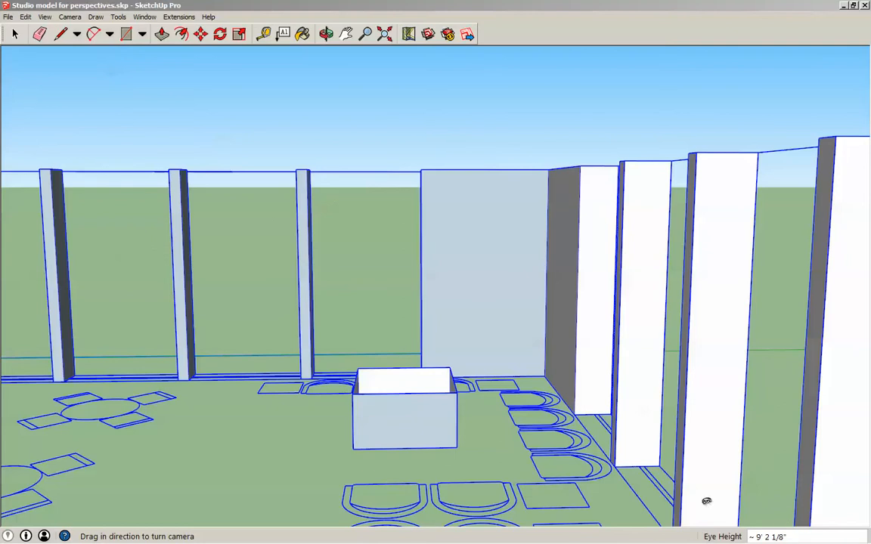
{"action": "type", "text": "5'"}
{"action": "key", "text": "Return"}
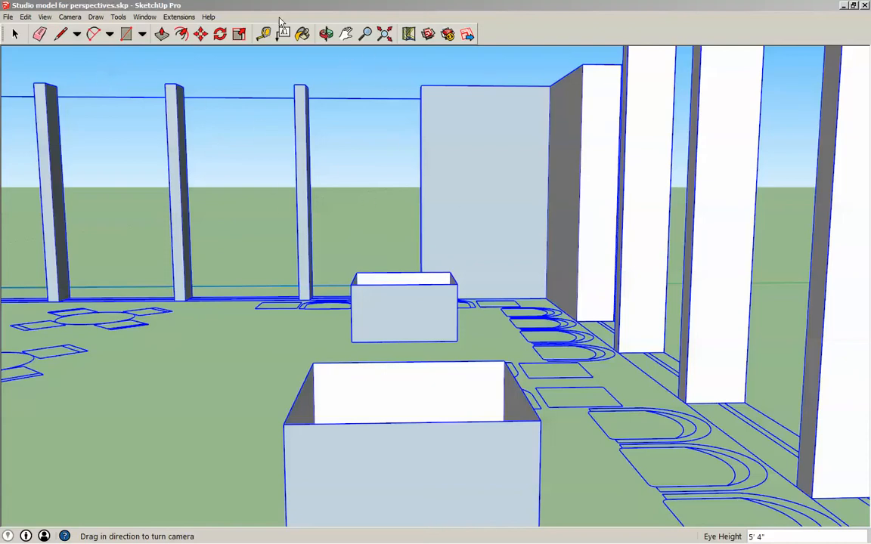
Zoom the view on the waiting area tables and set the camera's field of view to 60 degrees.
{"action": "left_click", "coordinate": [366, 36]}
{"action": "left_click_drag", "start_coordinate": [334, 169], "coordinate": [355, 350]}
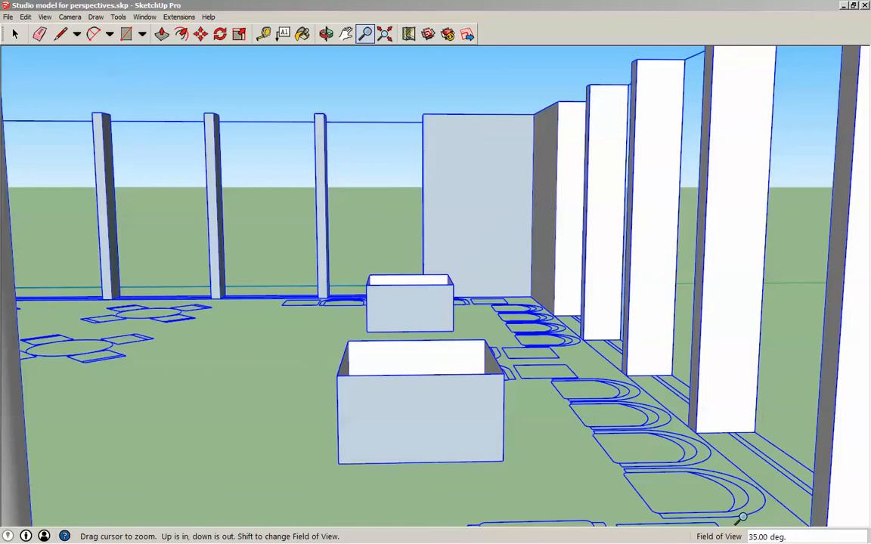
{"action": "type", "text": "60"}
{"action": "left_click_drag", "start_coordinate": [252, 317], "coordinate": [261, 319]}
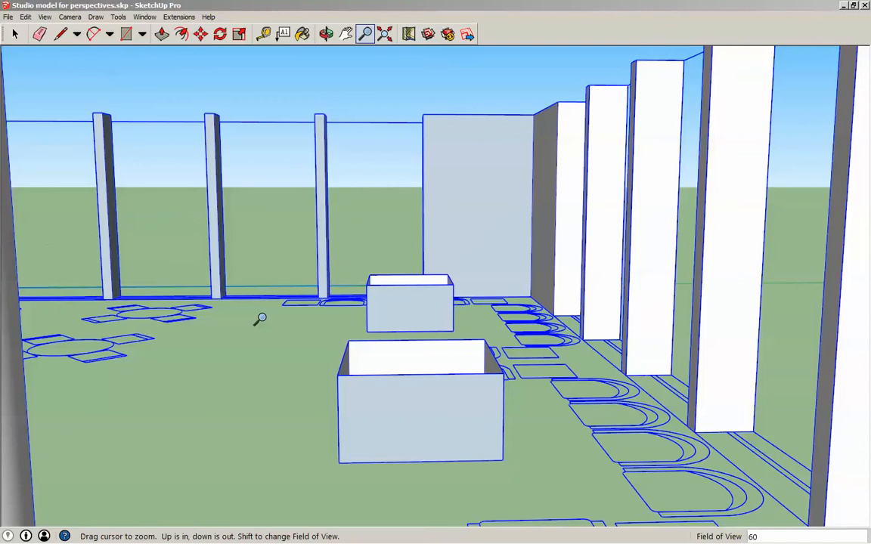
{"action": "key", "text": "Return"}
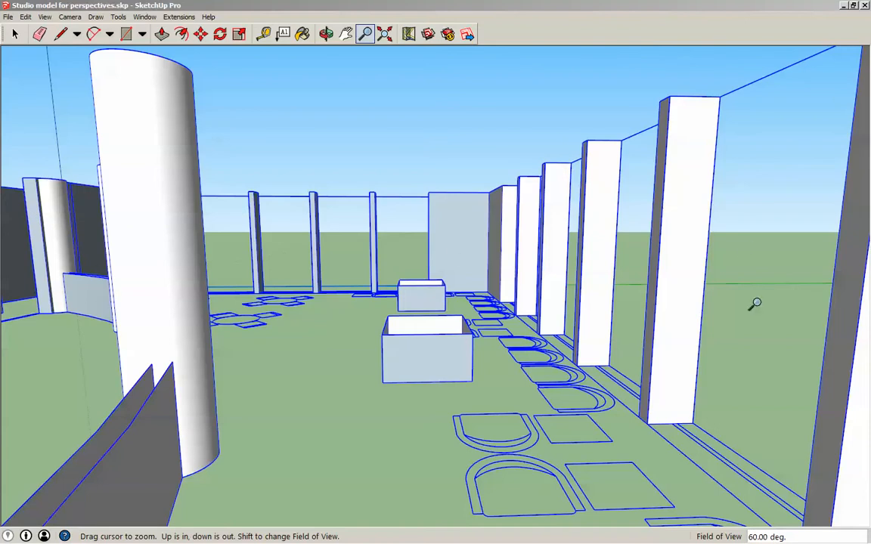
Turn the camera to look across the tables and window columns, and set the eye height to 5' 4".
{"action": "left_click", "coordinate": [68, 17]}
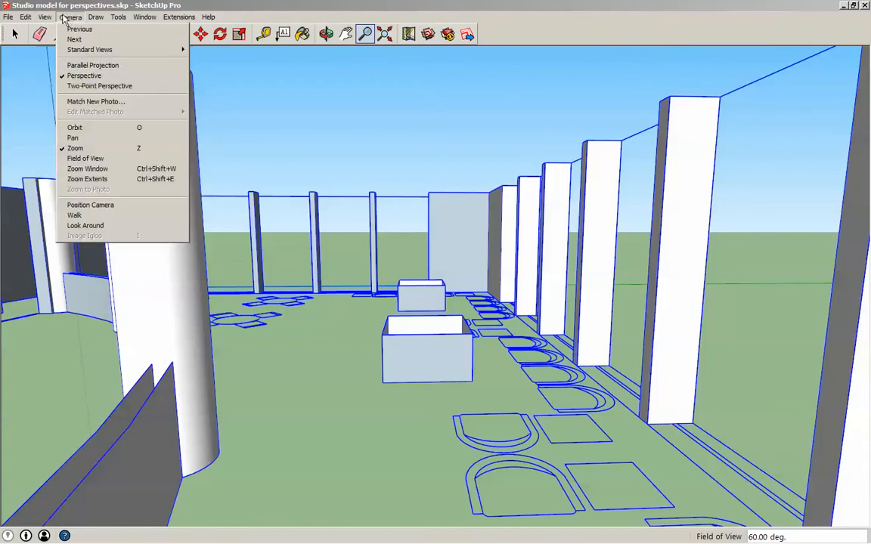
{"action": "left_click", "coordinate": [95, 226]}
{"action": "left_click_drag", "start_coordinate": [251, 248], "coordinate": [225, 276]}
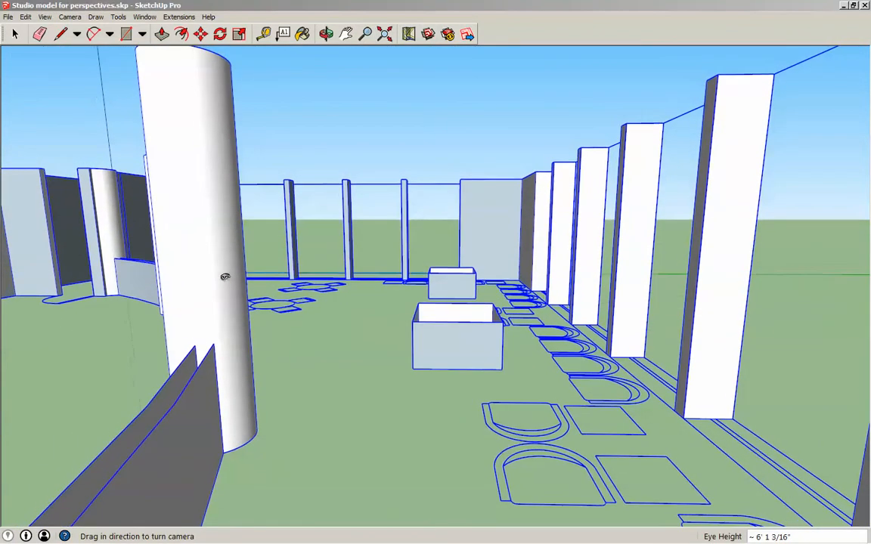
{"action": "middle_click_drag", "start_coordinate": [330, 246], "coordinate": [326, 239], "text": "shift"}
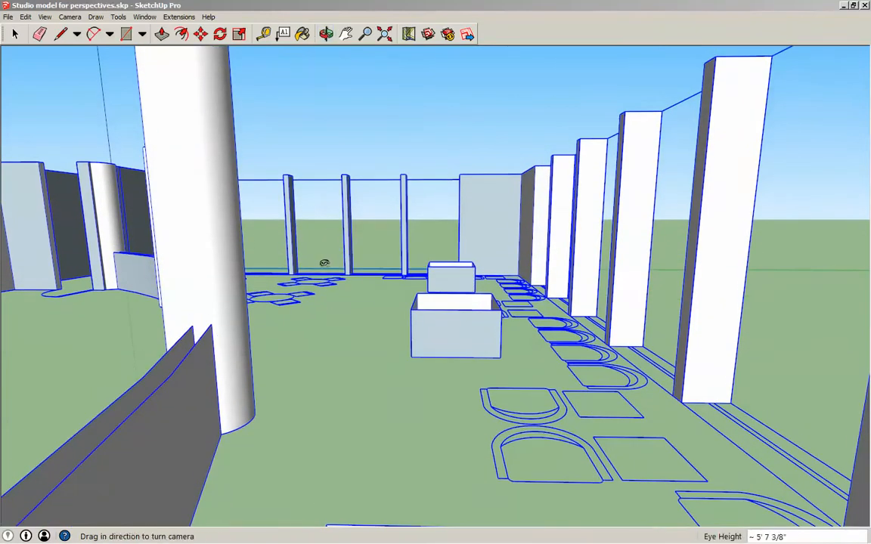
{"action": "type", "text": "5'"}
{"action": "key", "text": "Return"}
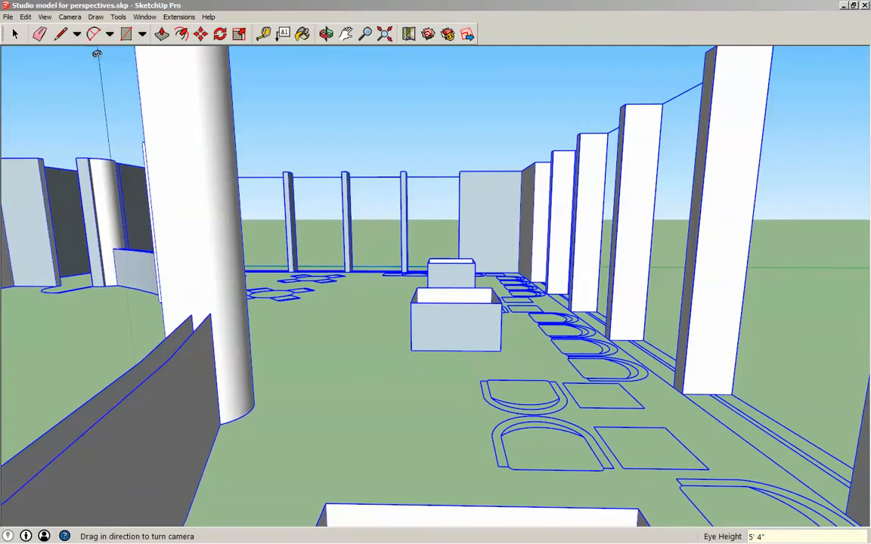
Try two-point perspective on the waiting area view, and fine-tune the camera's direction with Look Around.
{"action": "left_click", "coordinate": [68, 18]}
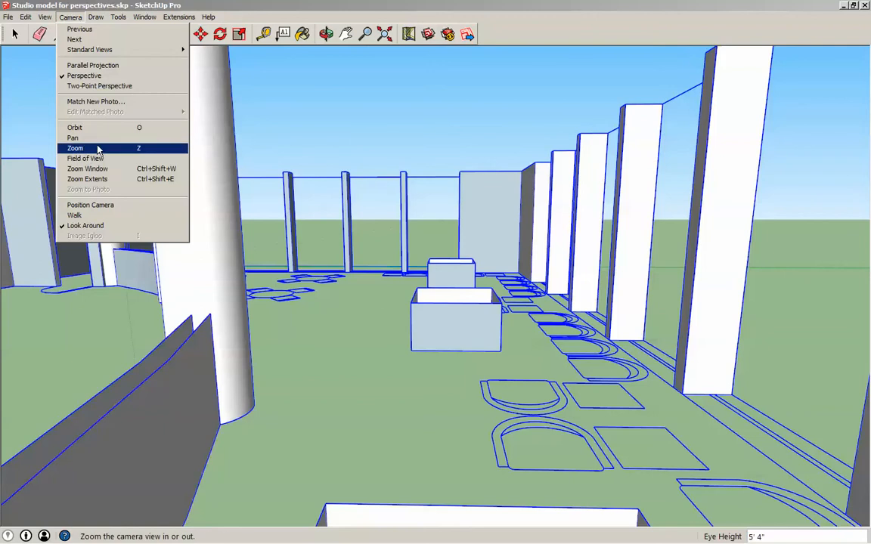
{"action": "left_click", "coordinate": [88, 87]}
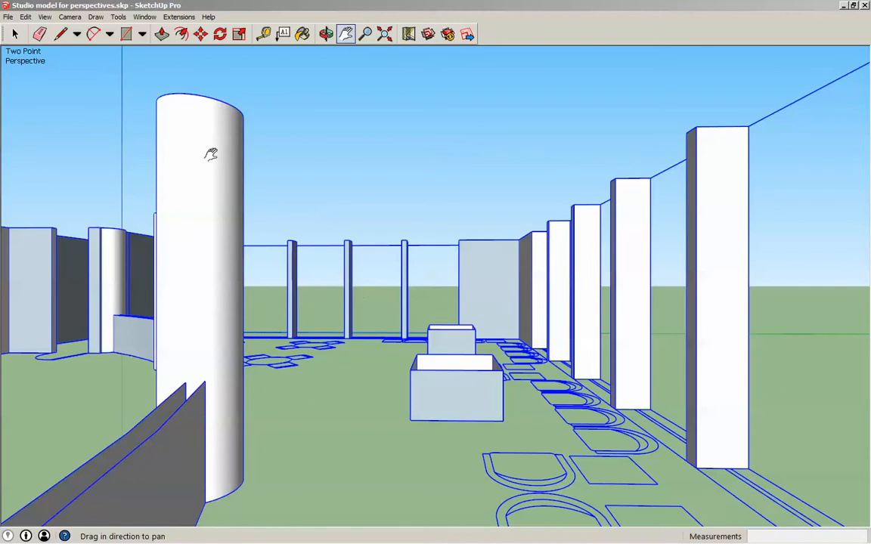
{"action": "left_click", "coordinate": [44, 17]}
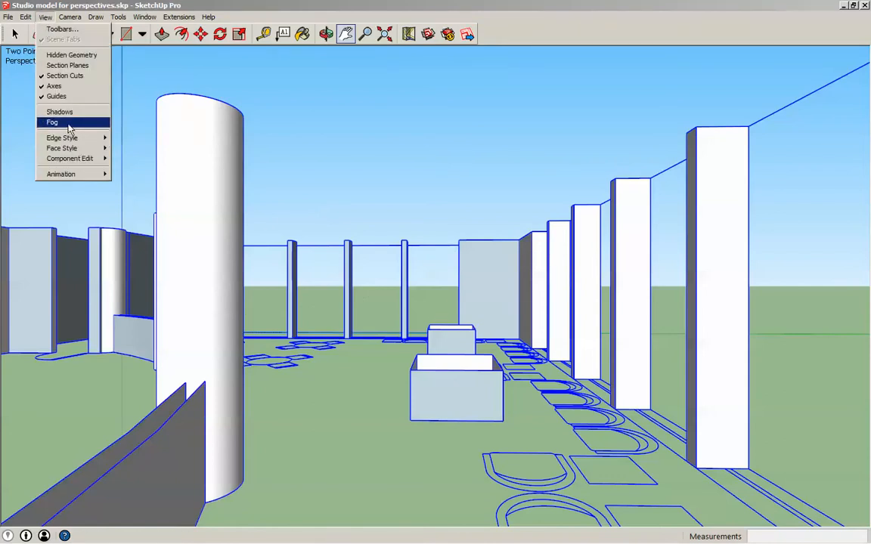
{"action": "mouse_move", "coordinate": [69, 16]}
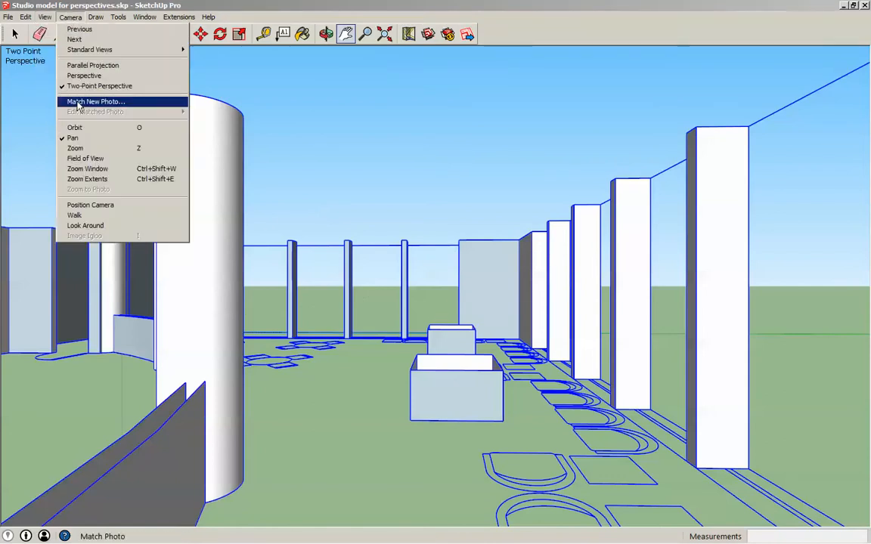
{"action": "left_click", "coordinate": [85, 226]}
{"action": "left_click_drag", "start_coordinate": [356, 254], "coordinate": [413, 292]}
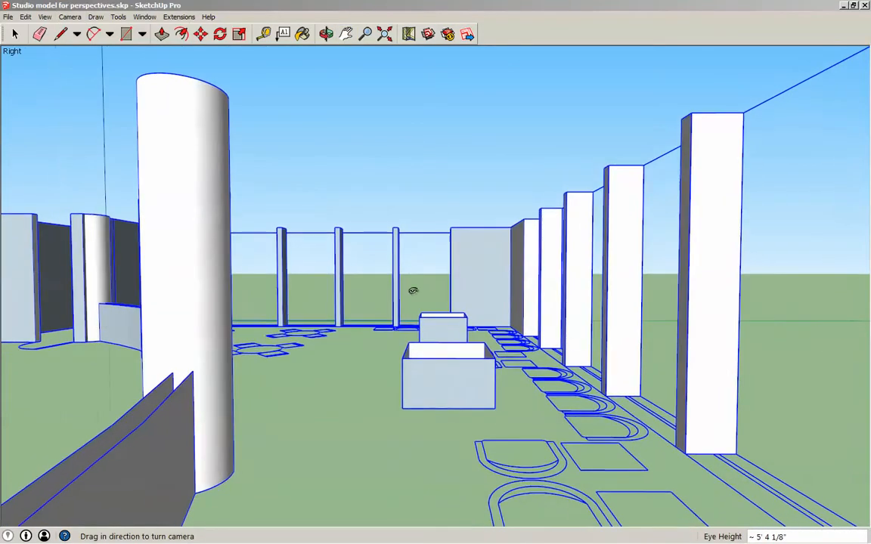
{"action": "left_click_drag", "start_coordinate": [375, 254], "coordinate": [356, 252]}
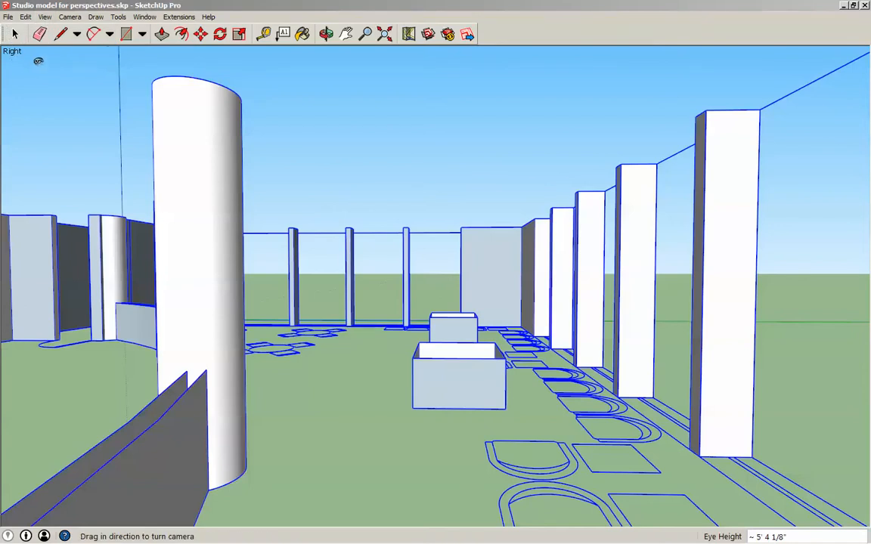
Set the adjusted waiting area view to two-point perspective and store it as a new scene.
{"action": "left_click", "coordinate": [44, 16]}
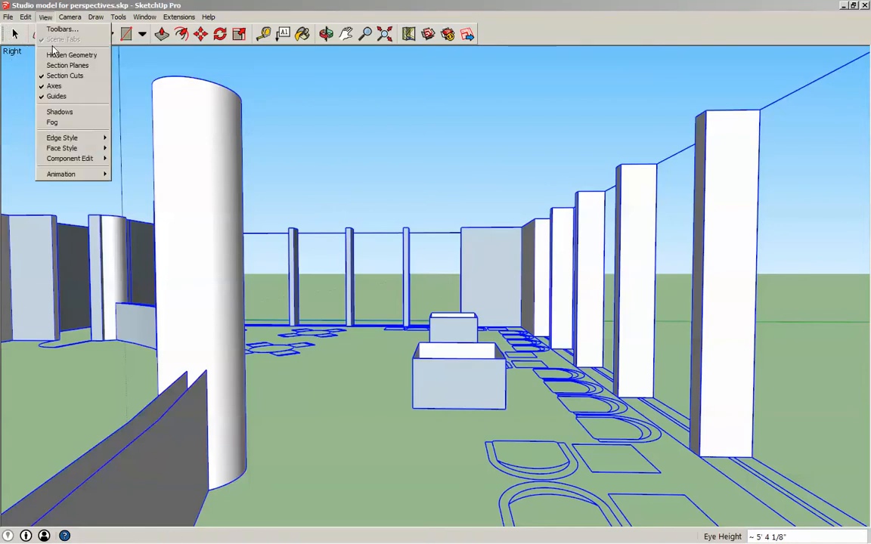
{"action": "mouse_move", "coordinate": [70, 17]}
{"action": "left_click", "coordinate": [95, 86]}
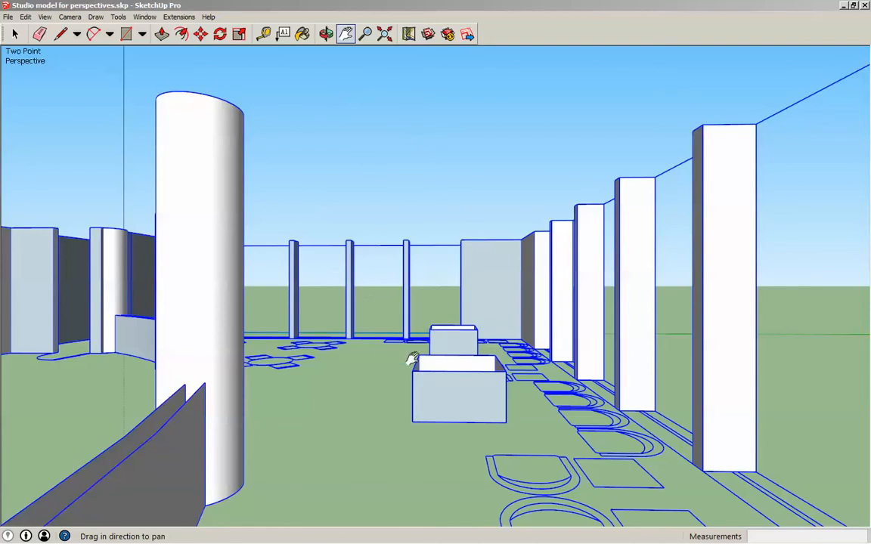
{"action": "left_click", "coordinate": [47, 18]}
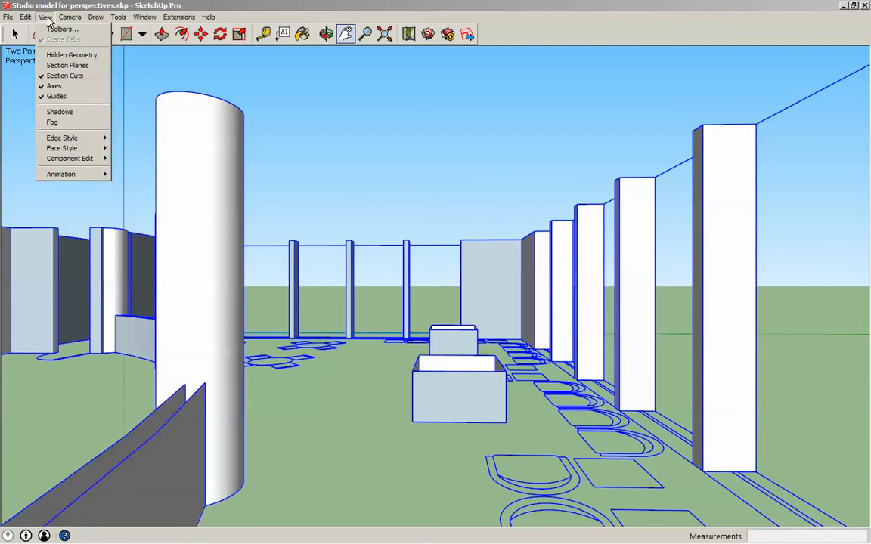
{"action": "mouse_move", "coordinate": [85, 176]}
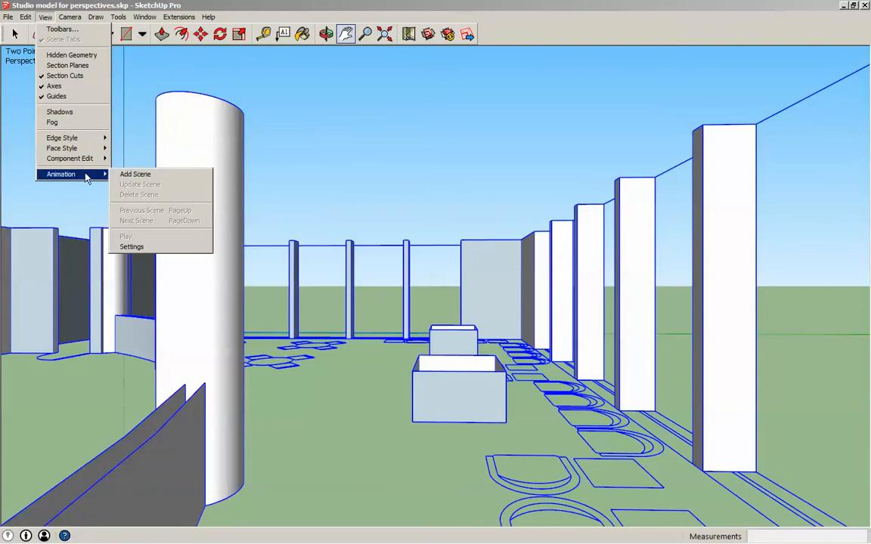
{"action": "left_click", "coordinate": [130, 175]}
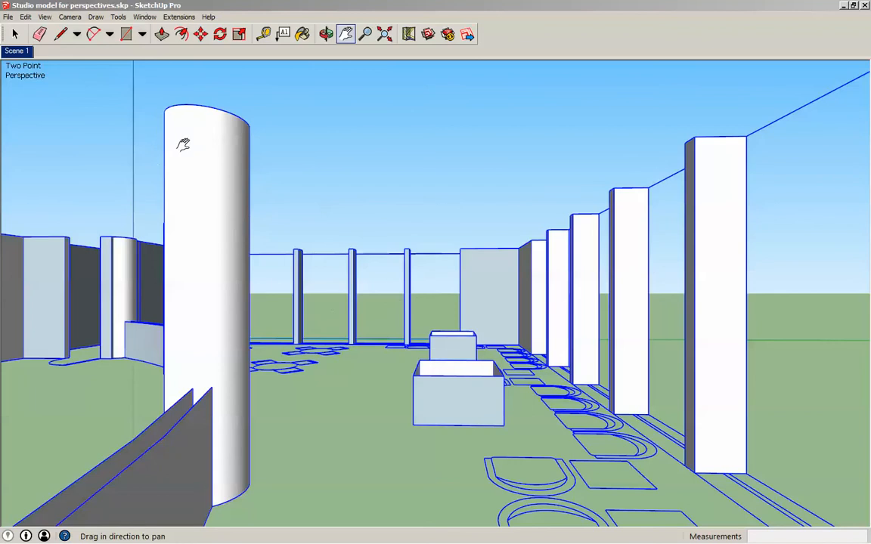
Test the stored scene by orbiting to an overhead view of the model and returning to the scene.
{"action": "key", "text": "o"}
{"action": "left_click_drag", "start_coordinate": [138, 123], "coordinate": [427, 312]}
{"action": "key", "text": "h"}
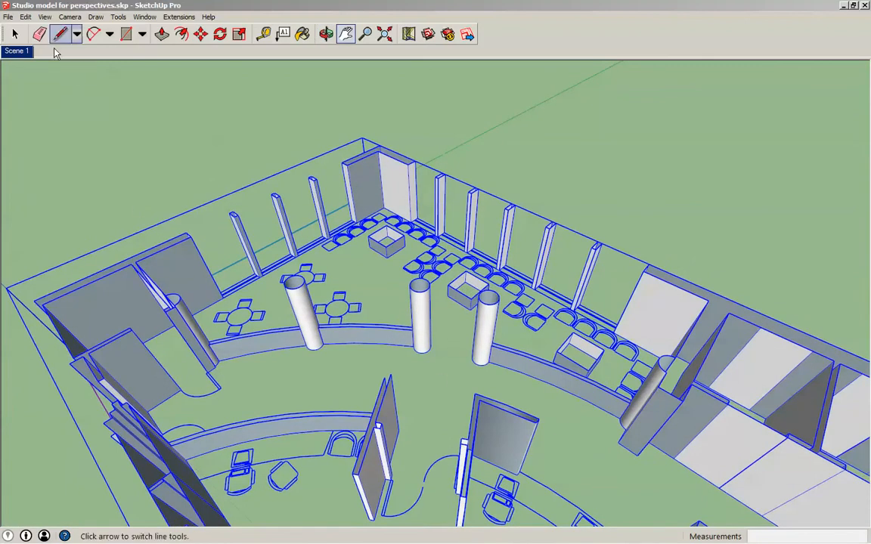
{"action": "left_click", "coordinate": [16, 51]}
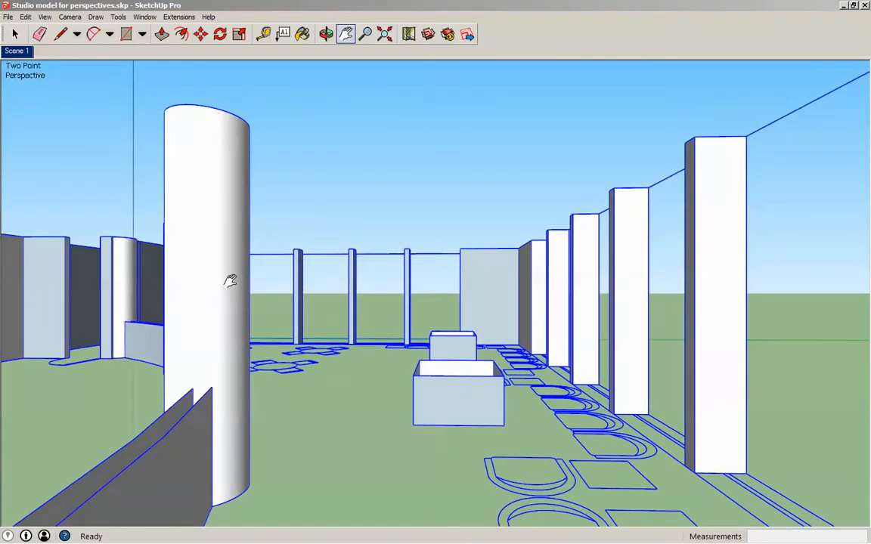
Save the model with its stored perspective scene under the existing file name.
{"action": "left_click", "coordinate": [9, 17]}
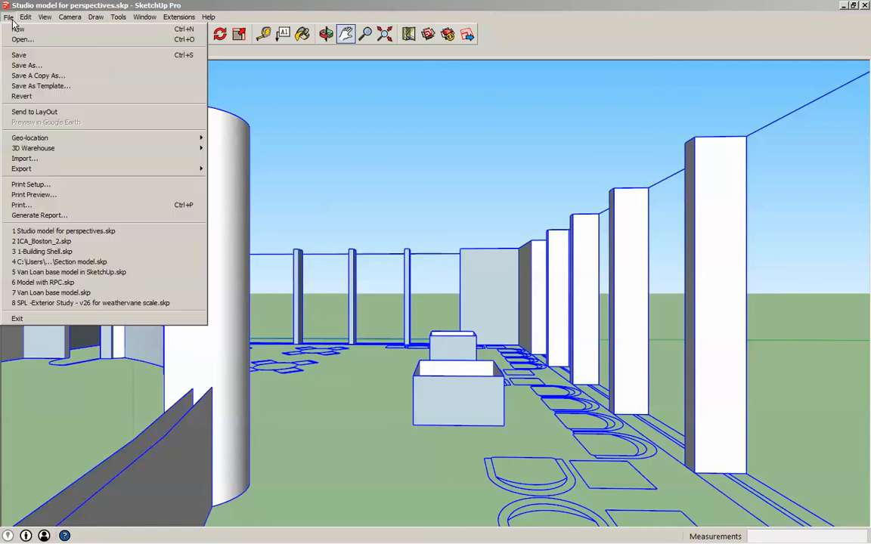
{"action": "left_click", "coordinate": [21, 55]}
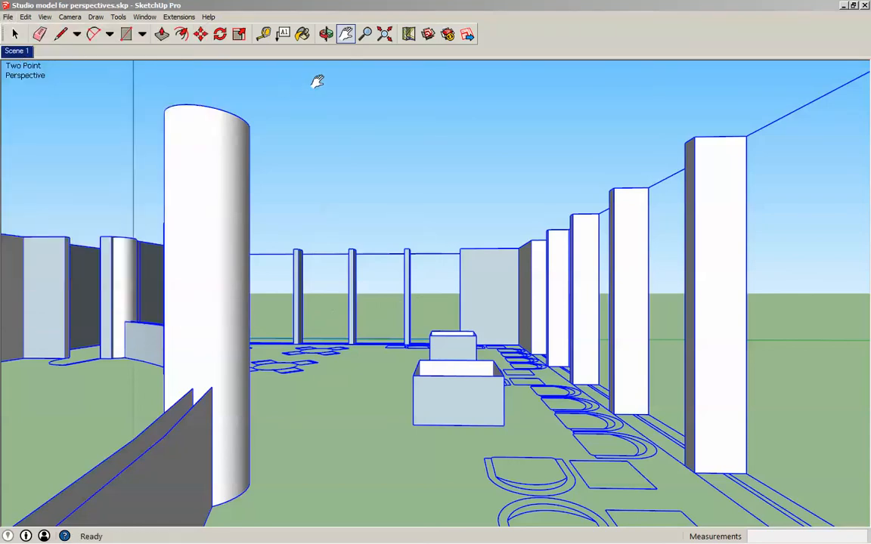
{"action": "mouse_move", "coordinate": [318, 543]}
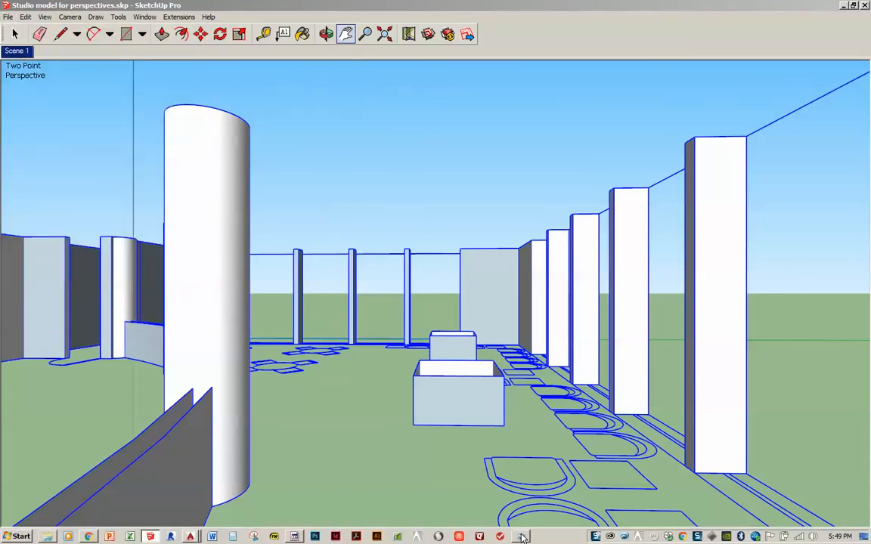